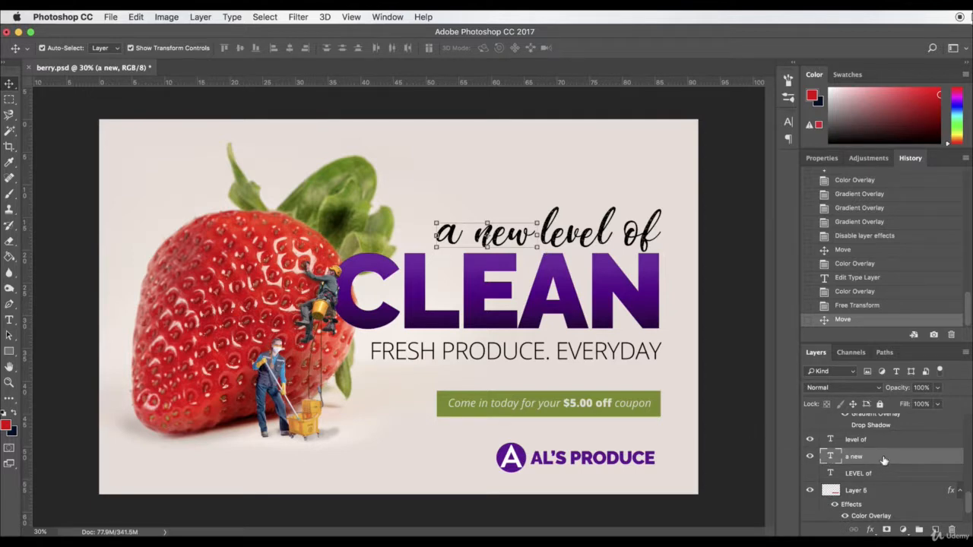
- Delete the separate "a new" text layer and change the "level of" text to "a new level of"
left_click_drag(884, 461, 951, 530)
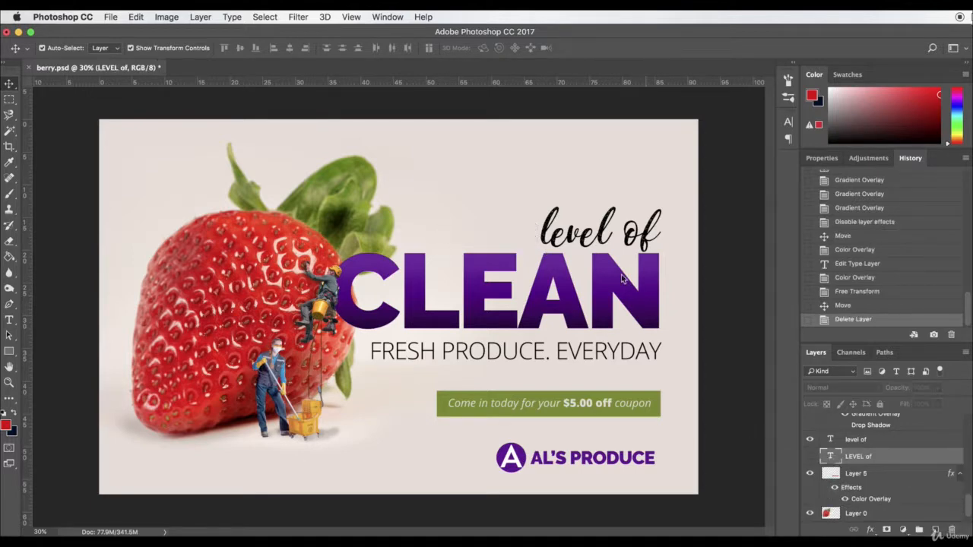
double_click(830, 443)
key("Left")
type("a new")
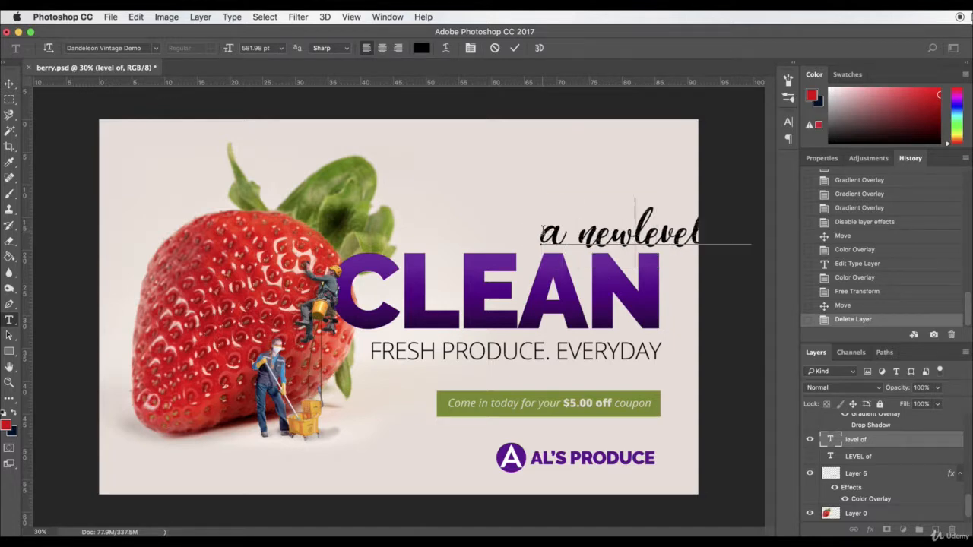
left_click(9, 83)
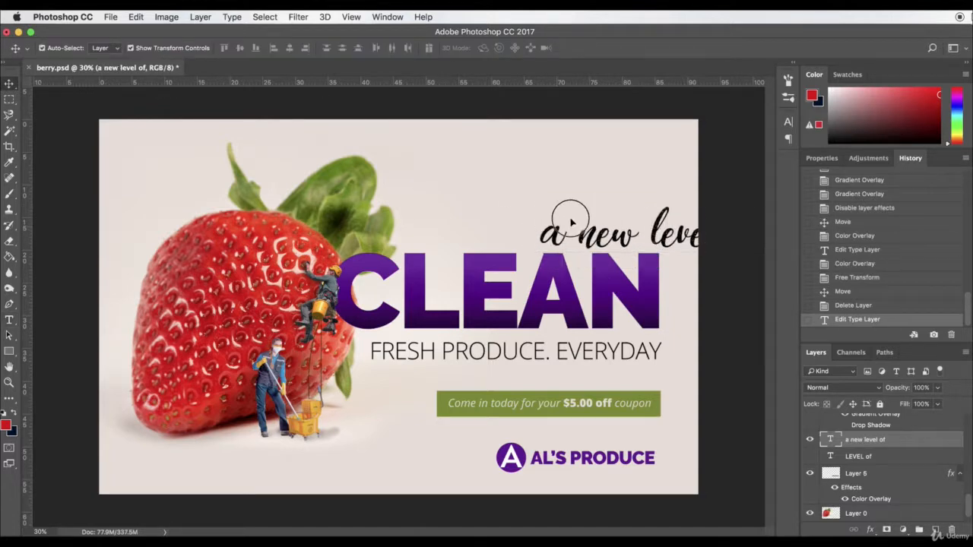
- Set the "a new level of" text in the Archer font and reposition it above the word CLEAN
left_click_drag(673, 220, 556, 216)
double_click(837, 438)
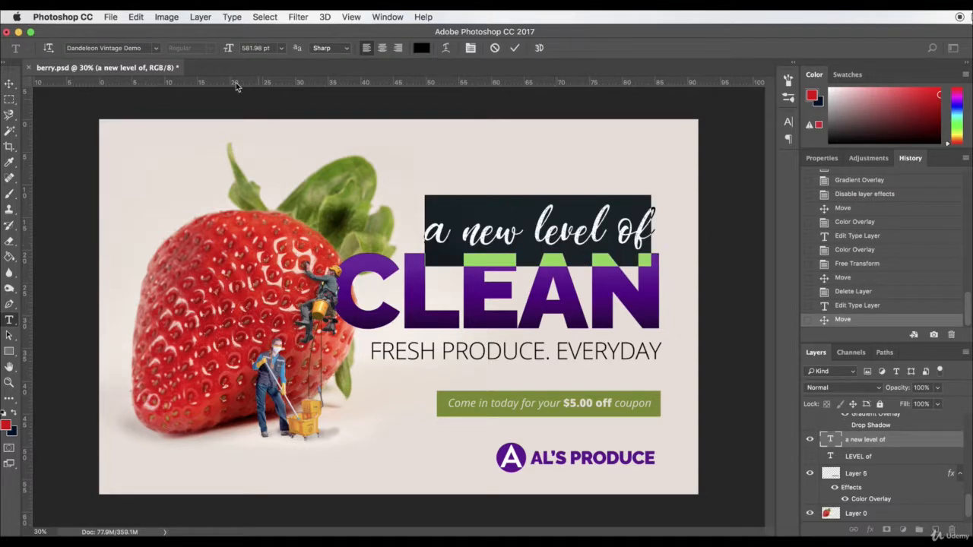
left_click(157, 48)
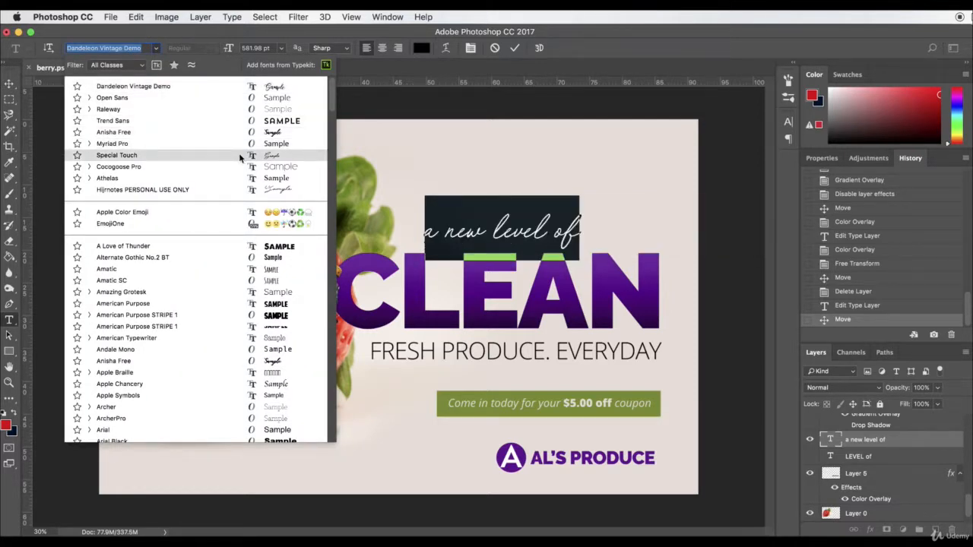
scroll(209, 300, "down", 3)
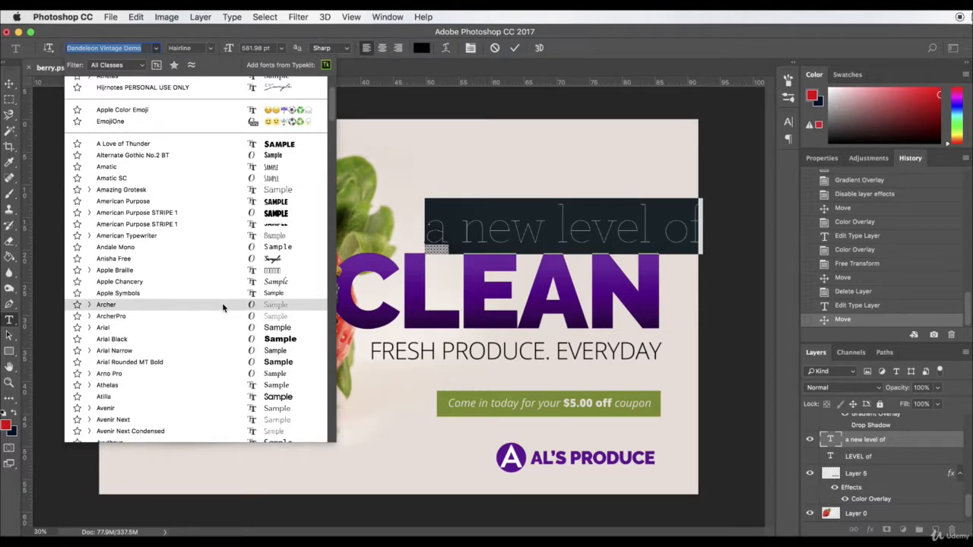
left_click(122, 304)
left_click(9, 82)
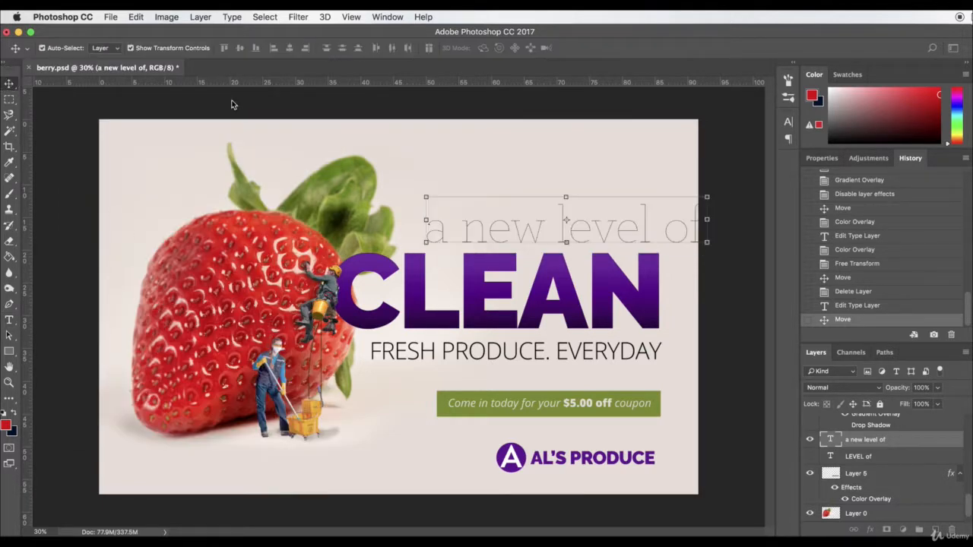
mouse_move(611, 222)
left_mouse_down()
mouse_move(608, 206)
mouse_move(606, 228)
left_mouse_up()
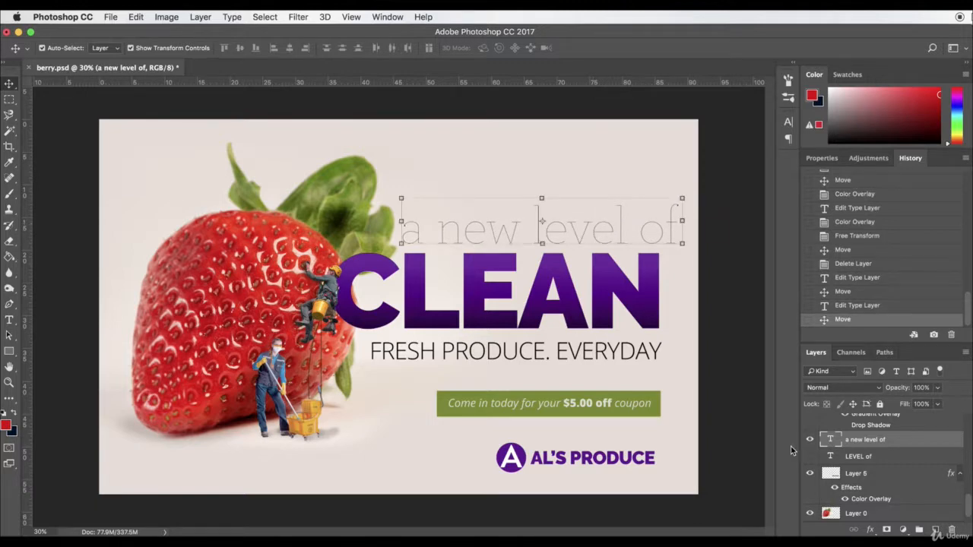
- Try the Thin and Extra Light font styles on the "a new level of" text
double_click(830, 441)
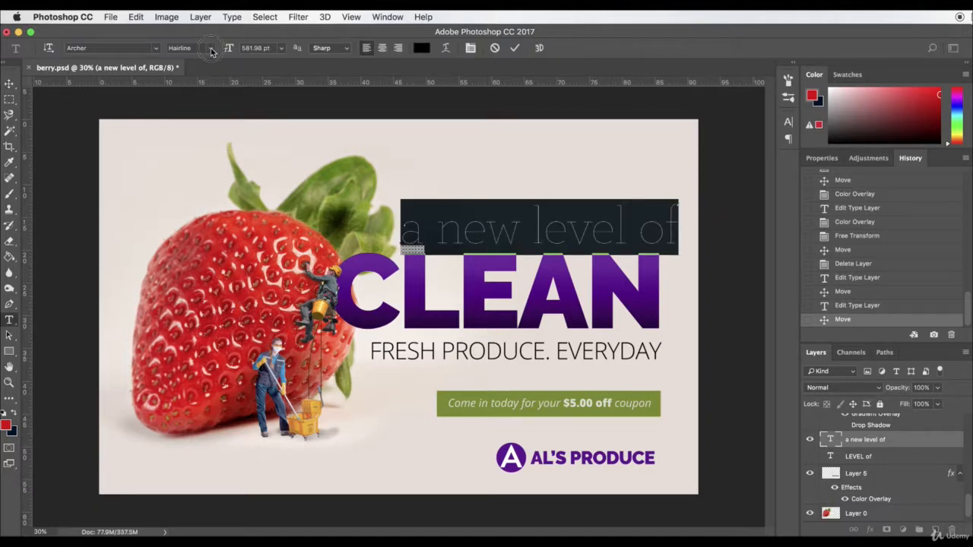
left_click(209, 48)
key("Escape")
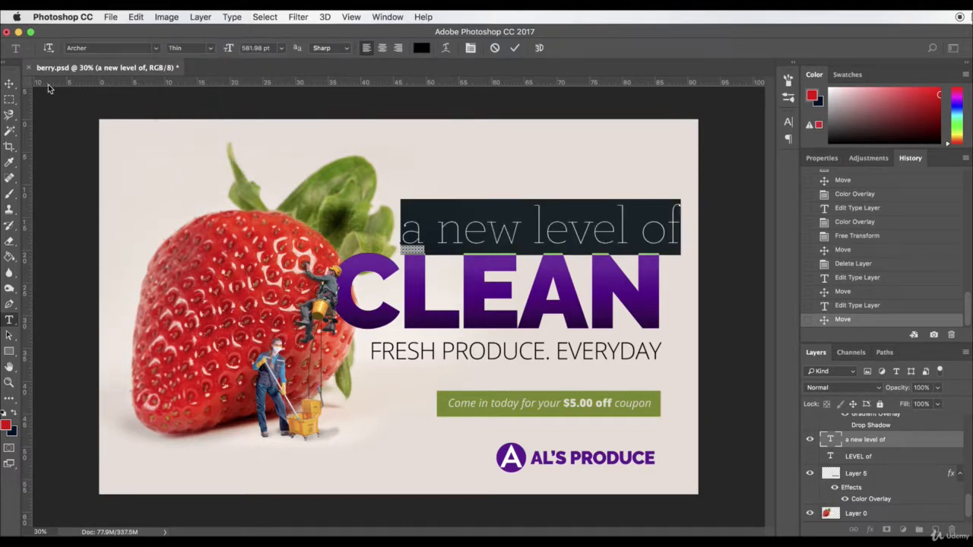
left_click(9, 83)
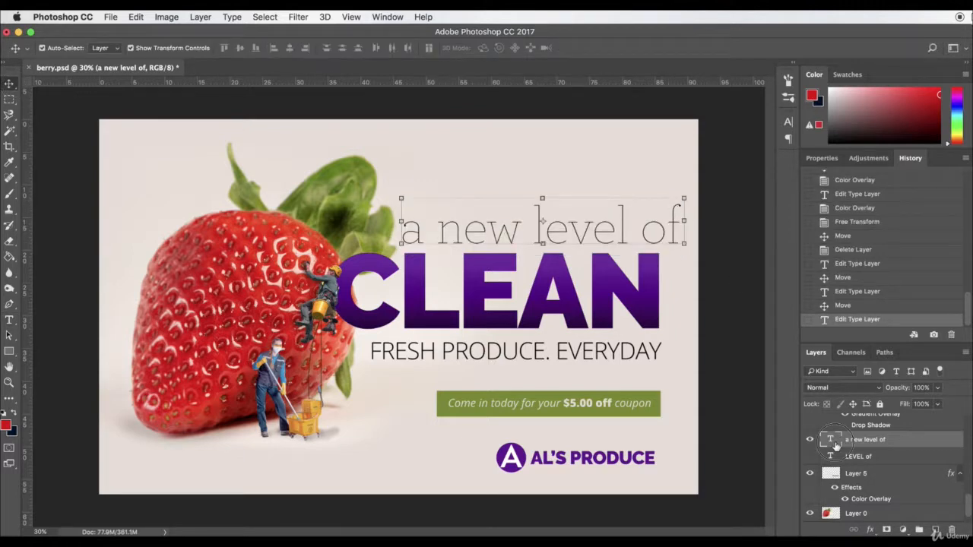
double_click(832, 441)
left_click(211, 48)
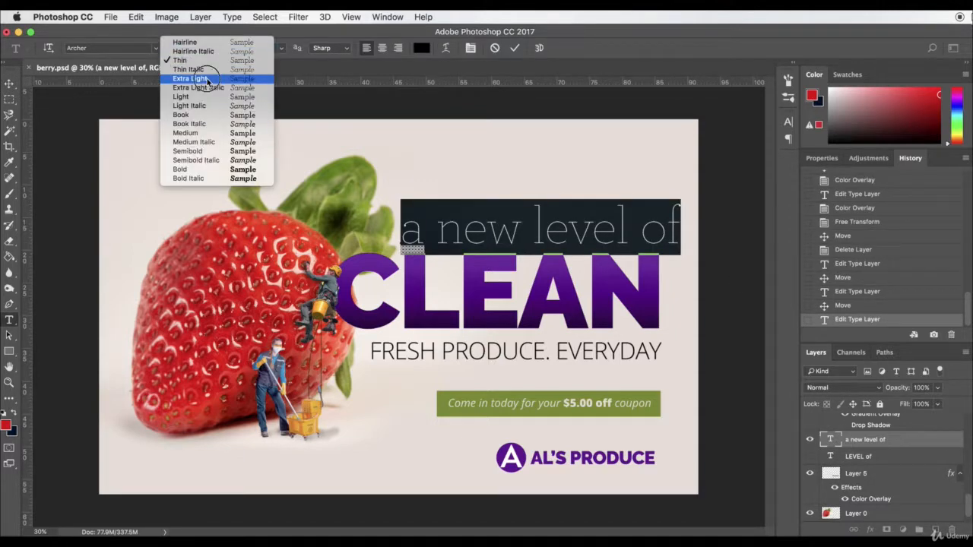
left_click(201, 72)
left_click(9, 82)
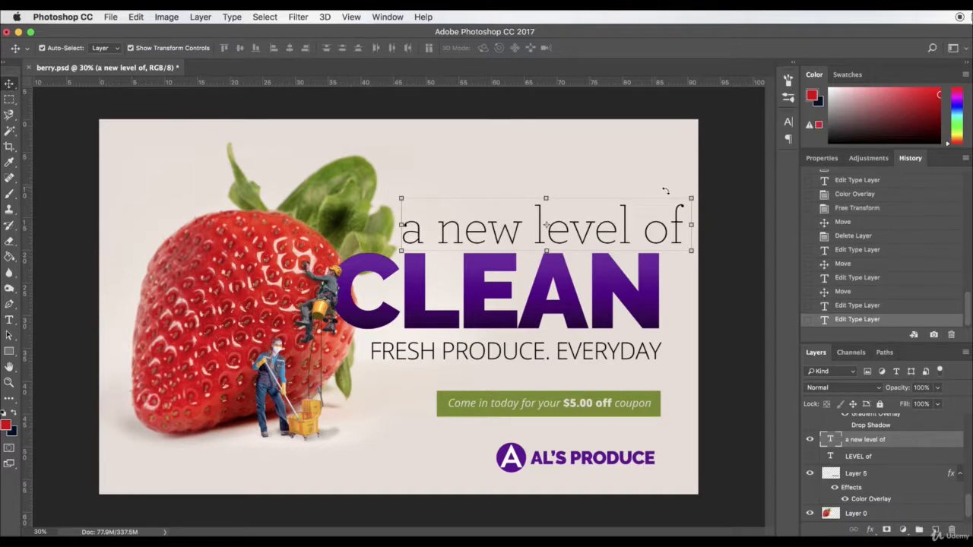
- Set the "a new level of" text to Extra Light Italic and scale it down to end near the right edge of CLEAN
double_click(832, 440)
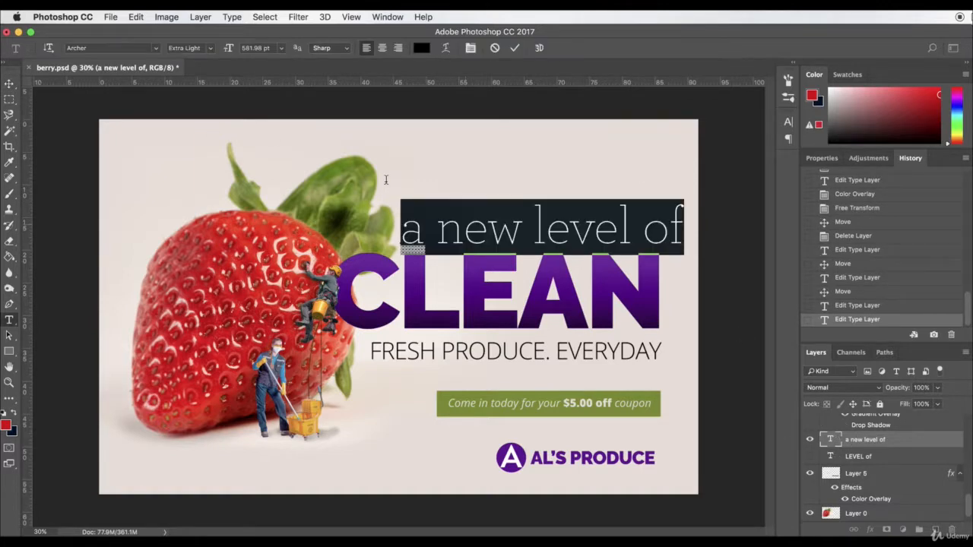
left_click(211, 48)
left_click(211, 89)
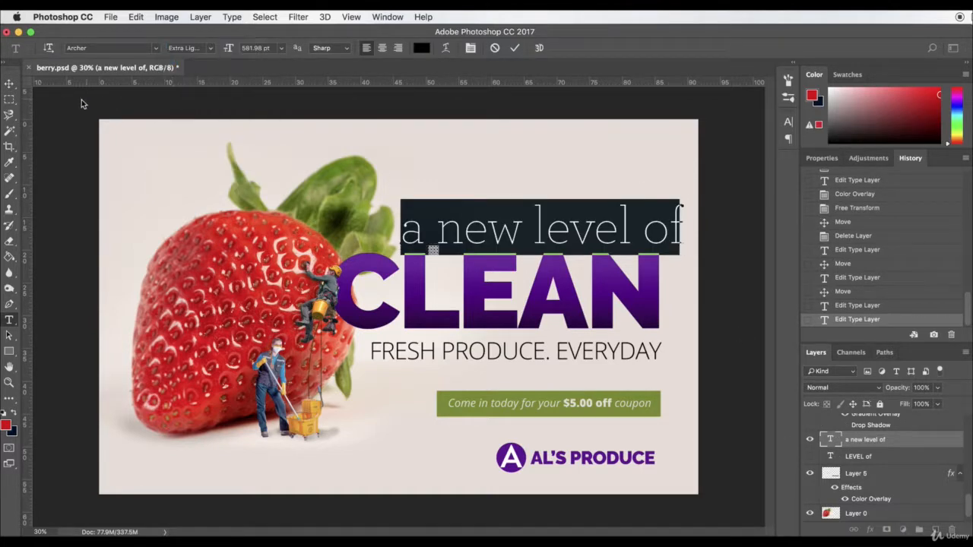
left_click(9, 83)
left_click(681, 201)
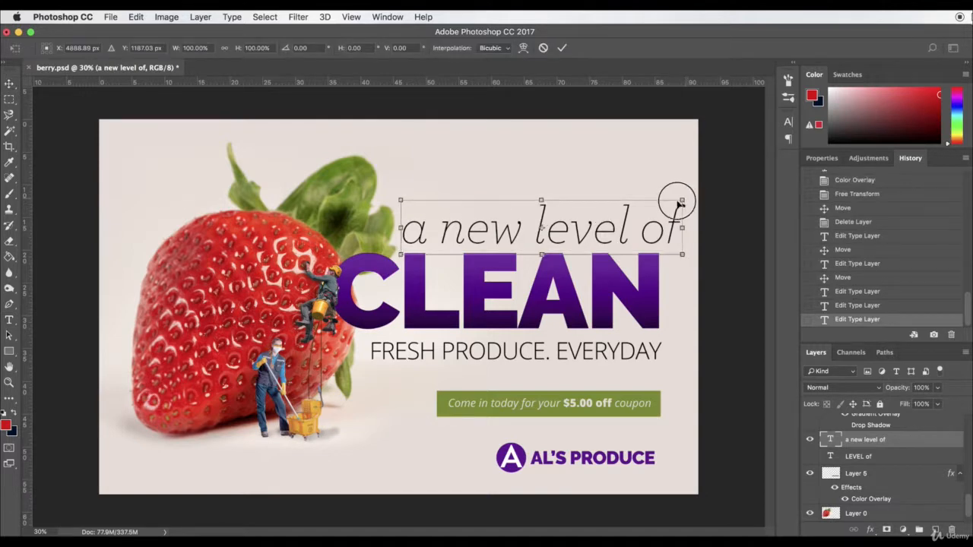
left_click_drag(681, 201, 640, 220)
key("Return")
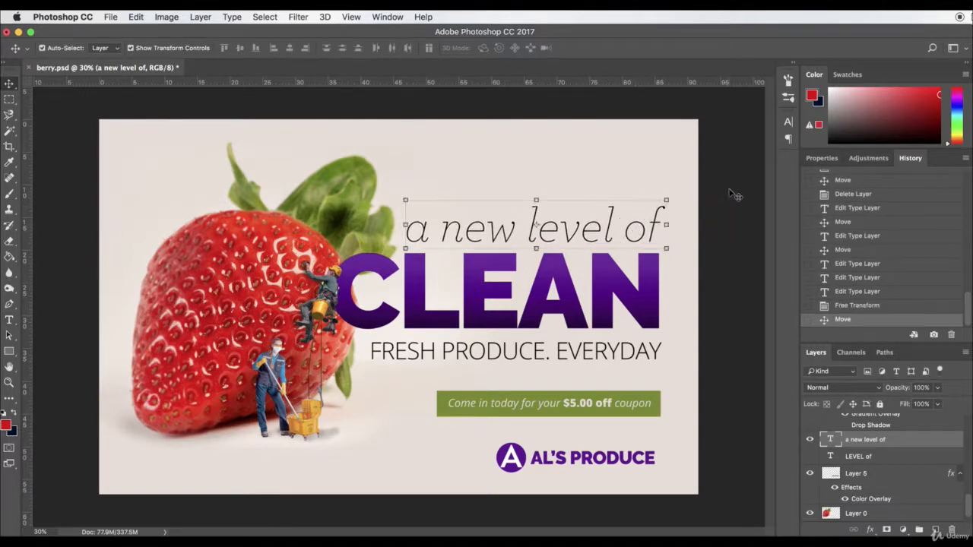
left_click(730, 194)
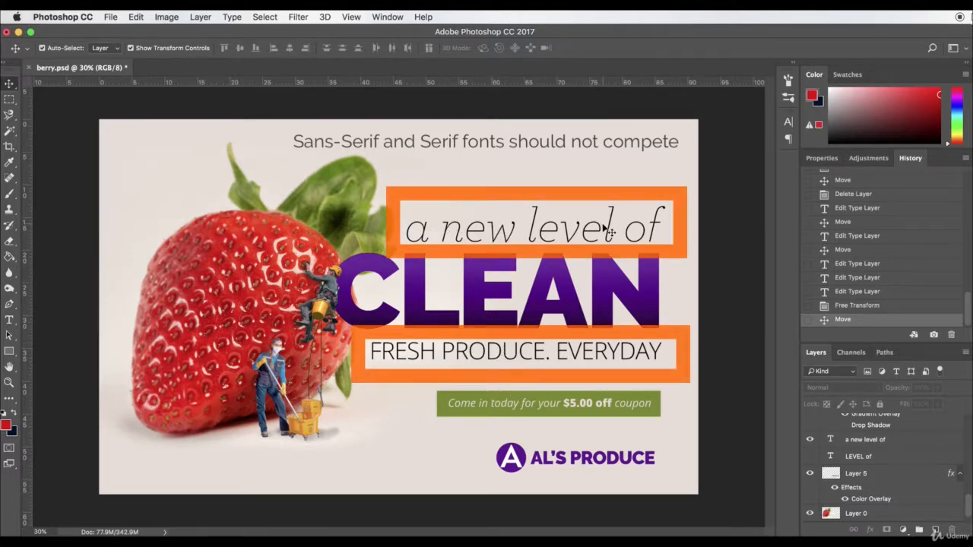
- Set the "FRESH PRODUCE. EVERYDAY" text to the Extrabold style of Open Sans
double_click(578, 351)
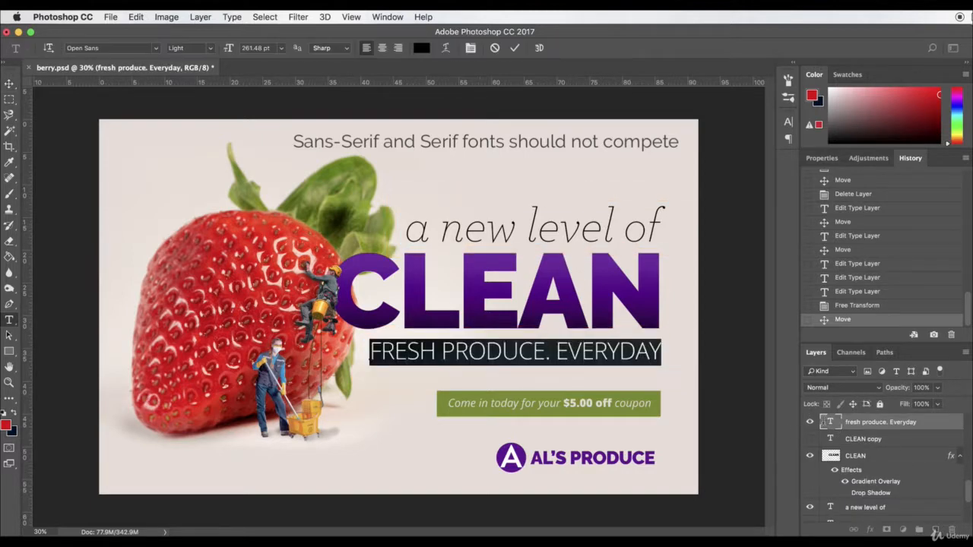
left_click(205, 48)
left_click(208, 115)
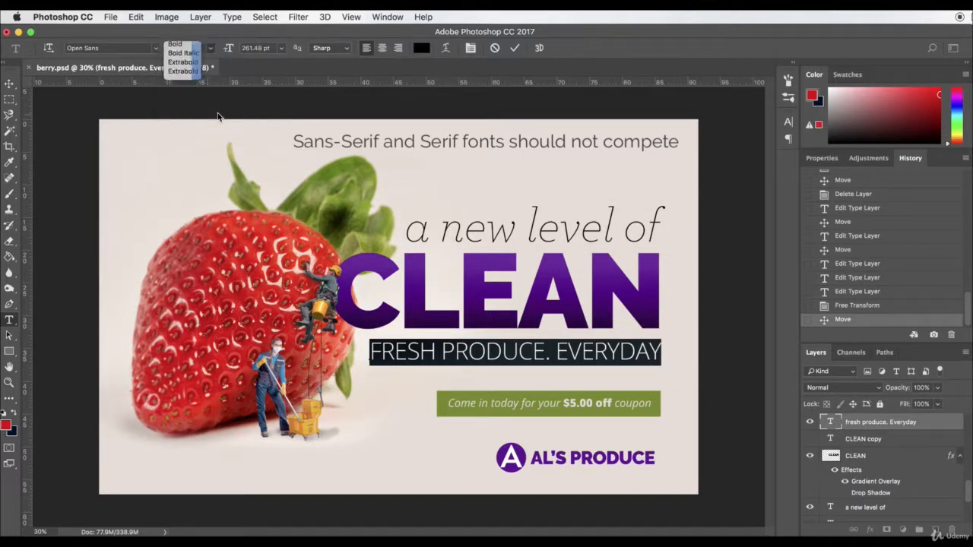
left_click(9, 84)
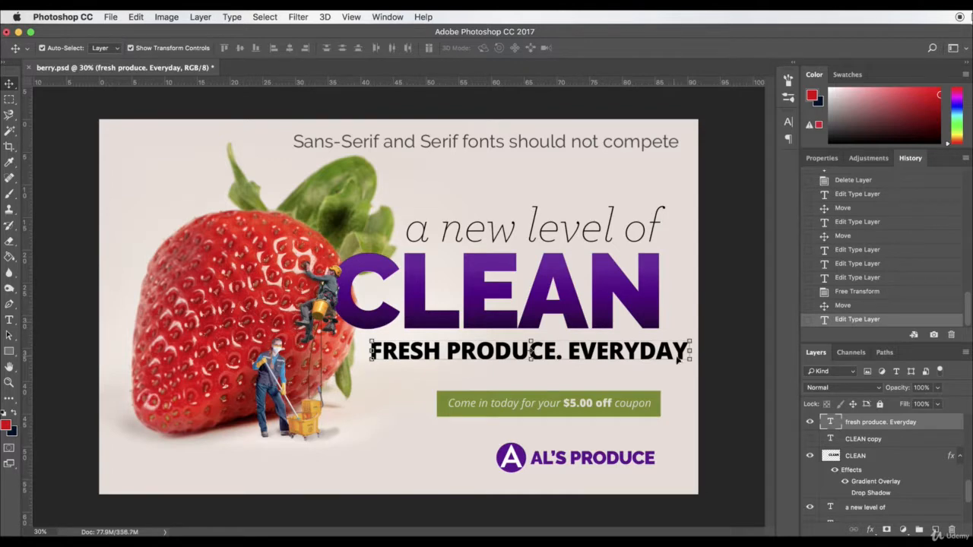
- Scale down the "FRESH PRODUCE. EVERYDAY" line and nudge it so its right edge aligns with CLEAN just above it
left_click_drag(690, 343, 641, 355)
key("Return")
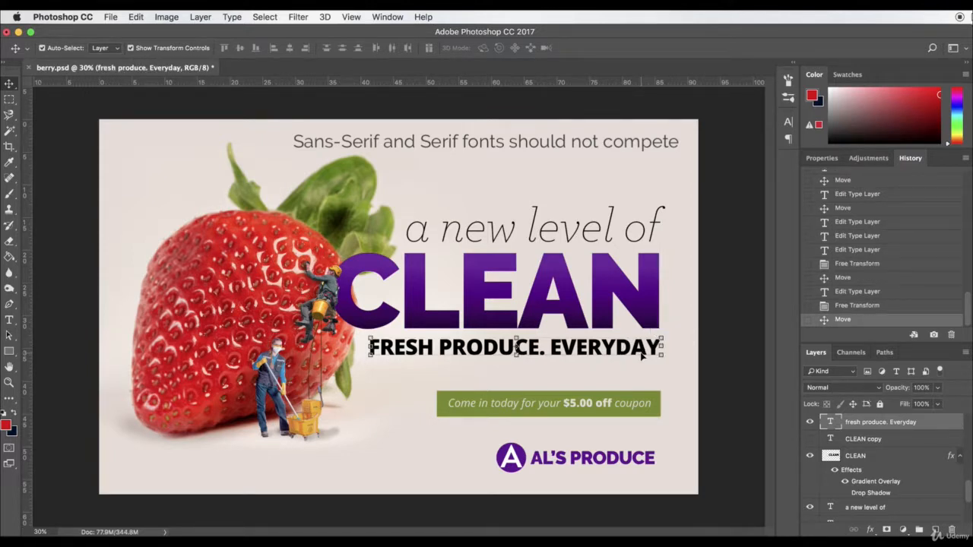
left_click(717, 332)
left_click_drag(640, 351, 635, 351)
left_click(748, 336)
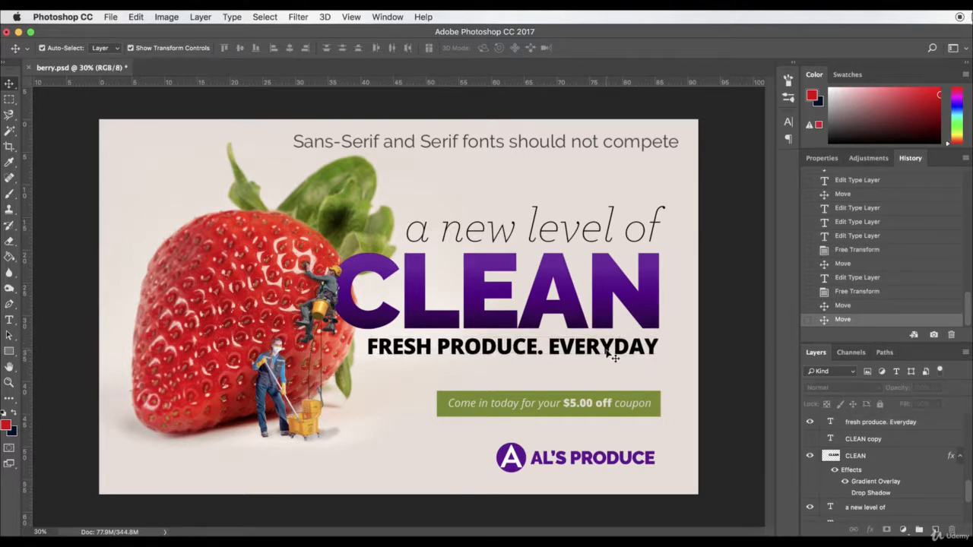
left_click(614, 351)
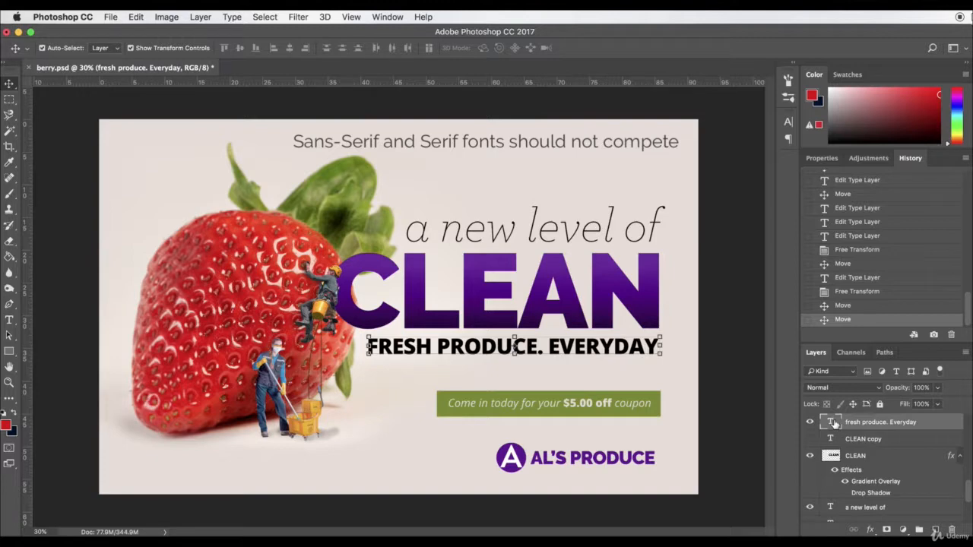
left_click(713, 410)
left_click_drag(609, 350, 610, 353)
- Recolour the "FRESH PRODUCE. EVERYDAY" text with the green sampled from the coupon banner (#778628)
double_click(830, 422)
left_click(421, 48)
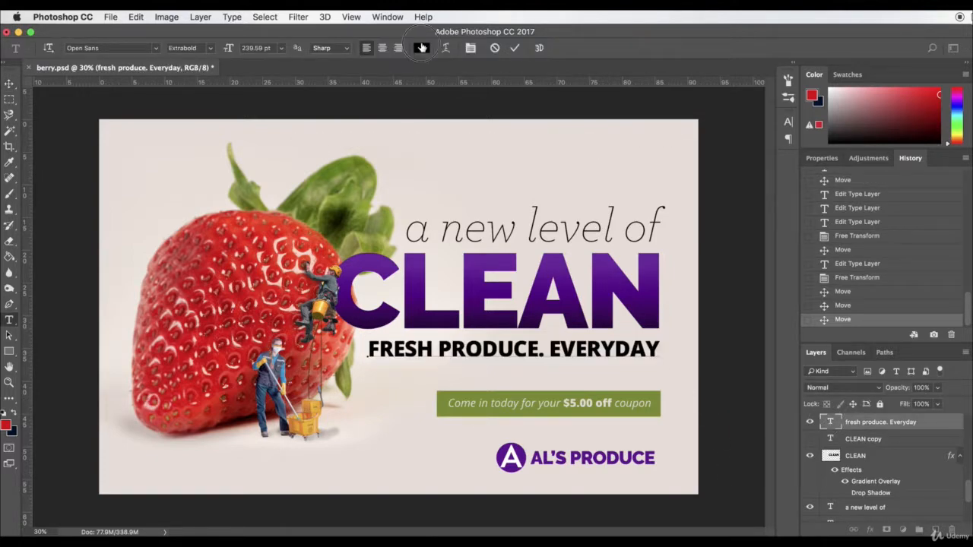
left_click(444, 400)
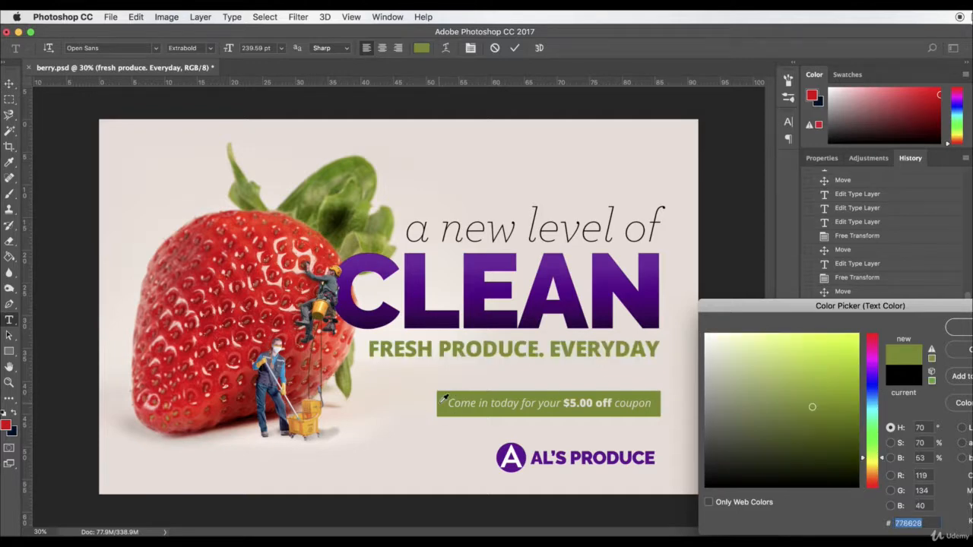
left_click(962, 330)
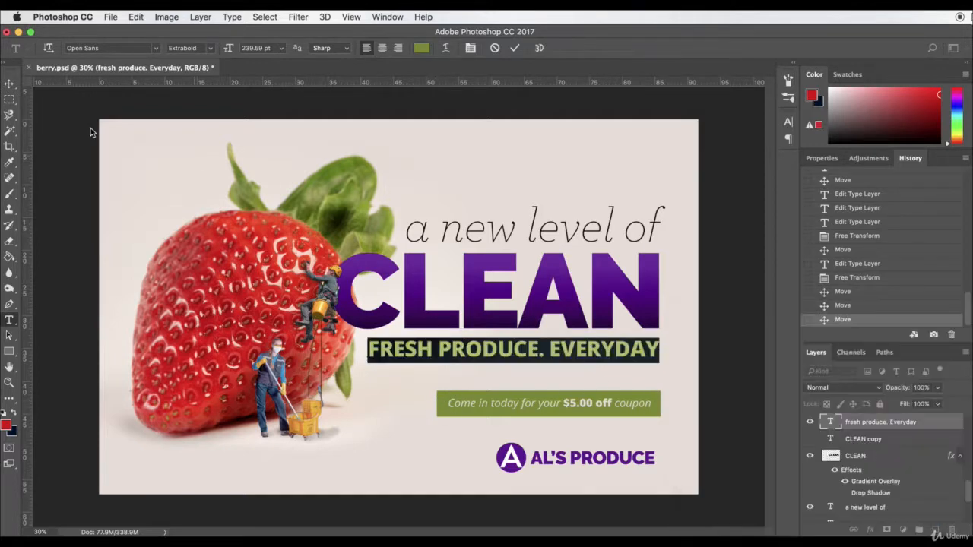
left_click(10, 83)
- Recolour the "a new level of" text with the lighter purple sampled from the top of the letter E in CLEAN
left_click(551, 228)
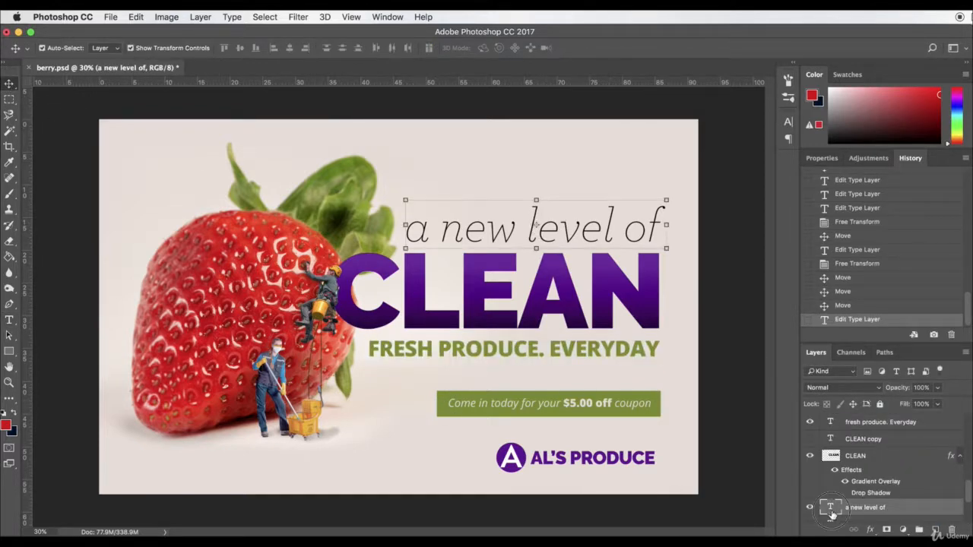
double_click(831, 509)
left_click(428, 48)
left_click(479, 259)
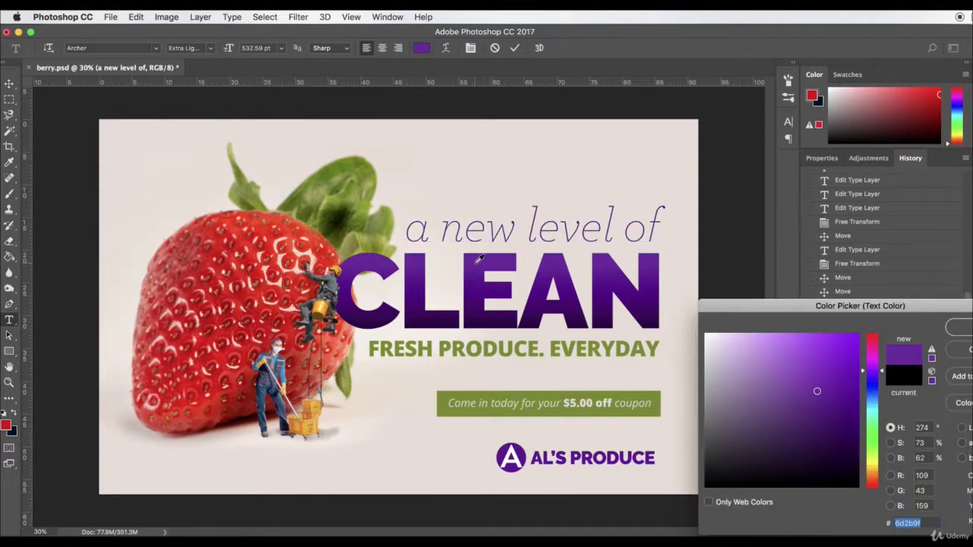
left_click(495, 316)
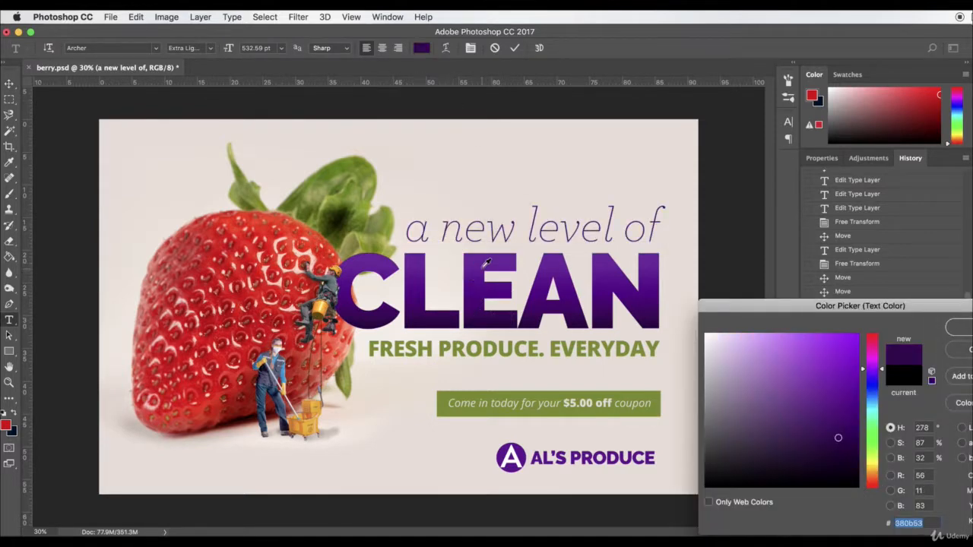
left_click(483, 260)
left_click(963, 328)
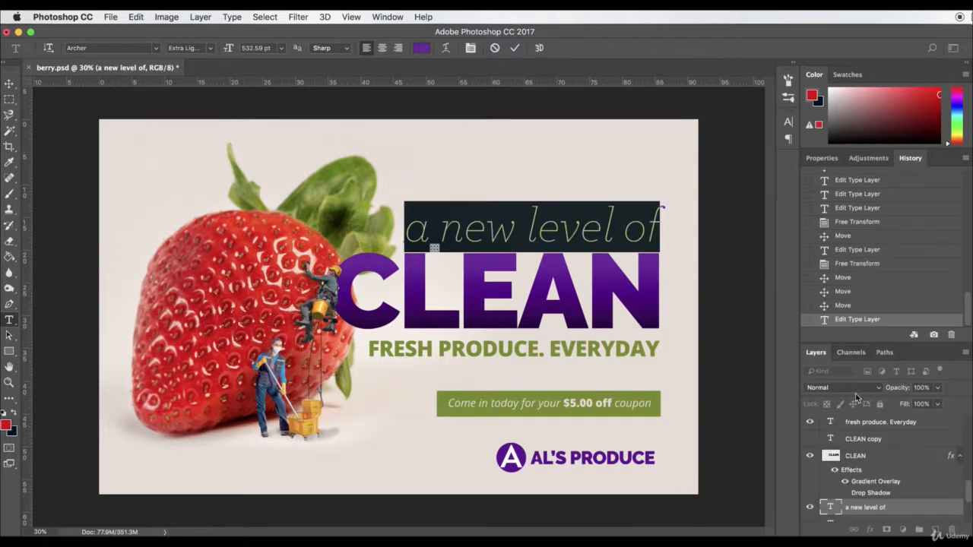
key("ctrl+Return")
key("v")
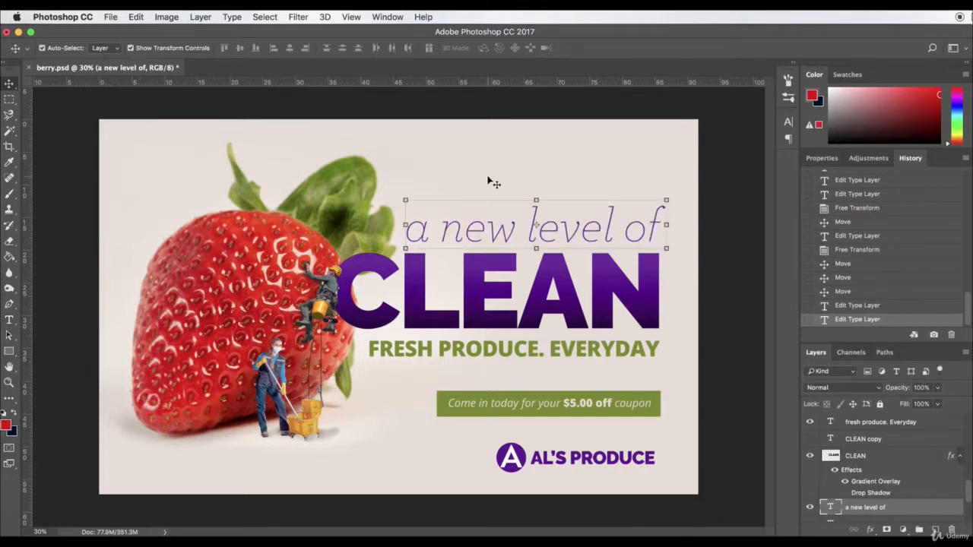
- Set the "a new level of" text to Book Italic and scale it down to align with the right edge of CLEAN
double_click(831, 509)
left_click(211, 49)
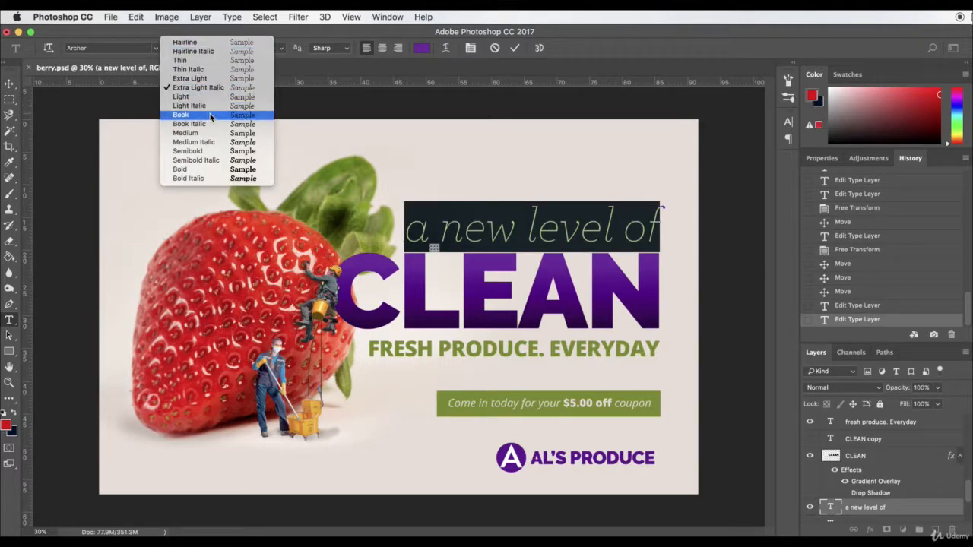
key("Escape")
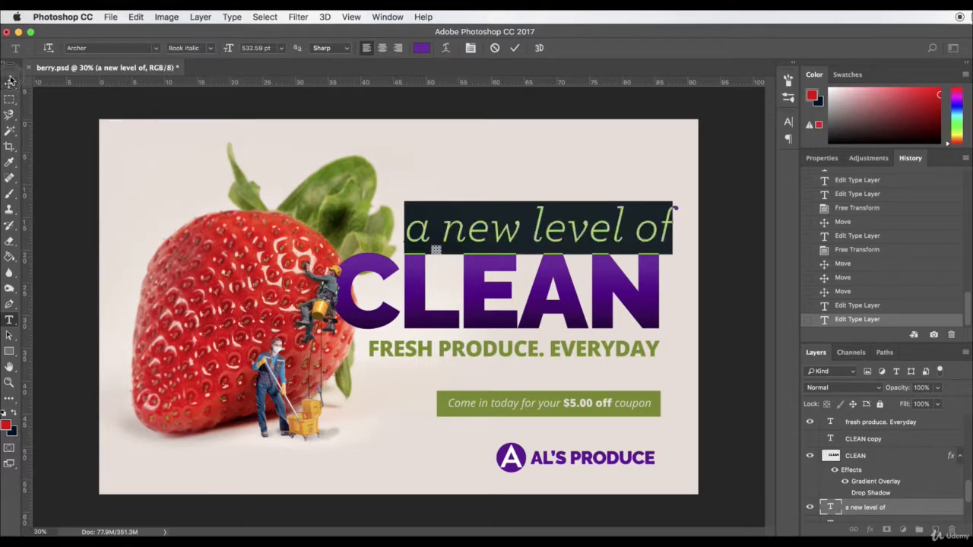
left_click(9, 83)
left_click_drag(677, 201, 630, 228)
key("Return")
left_click(695, 277)
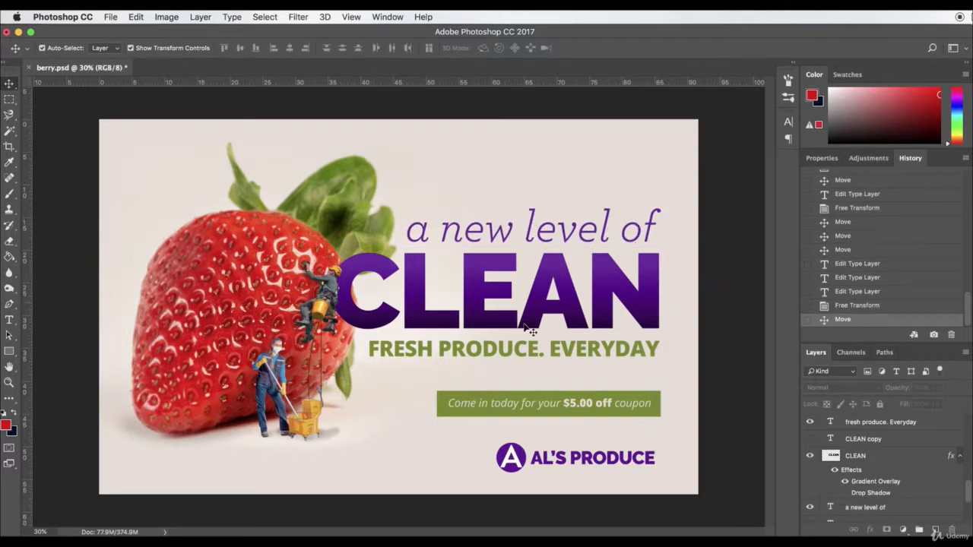
- Select all the ad's layers together and move the composition about 1.6 in left and 1.4 in up
left_click(574, 356)
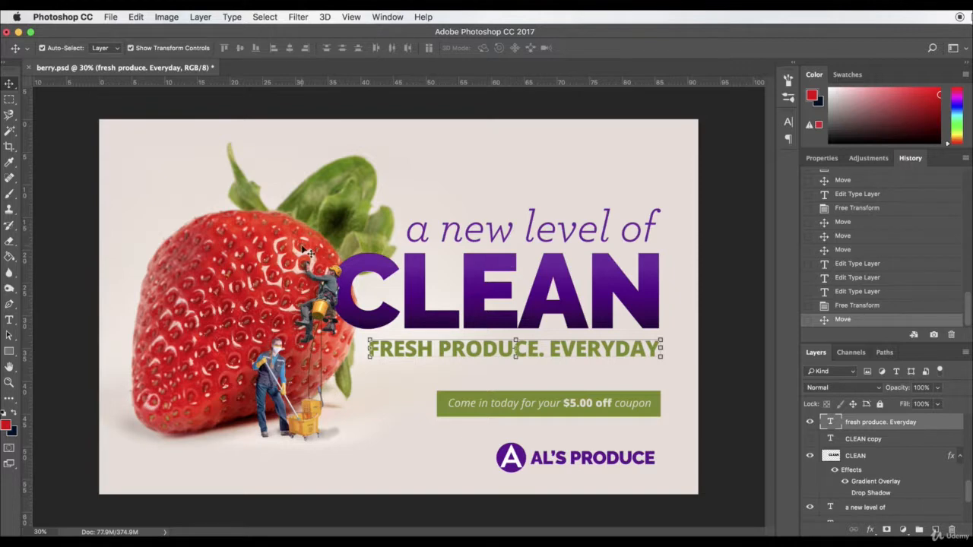
left_click(140, 181)
left_click_drag(95, 164, 560, 351)
key("super+z")
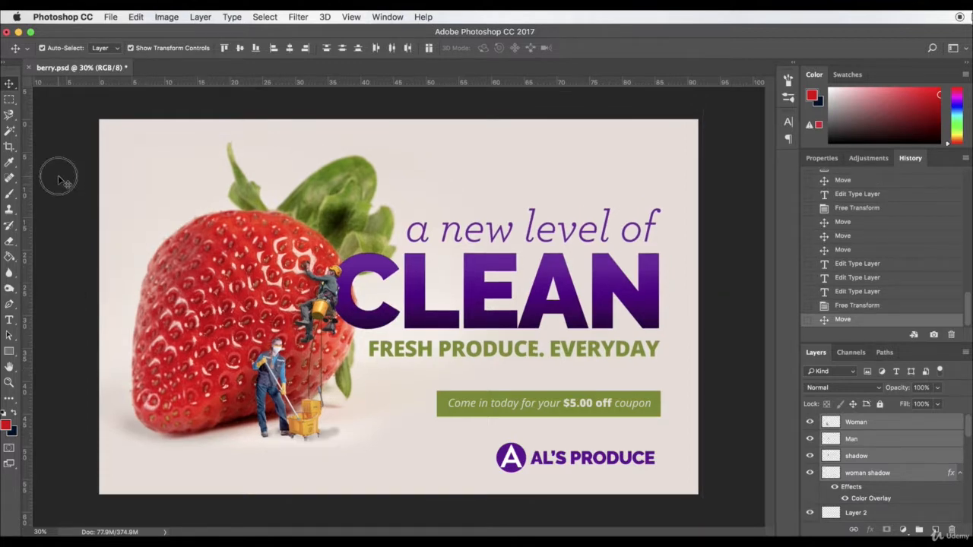
left_click_drag(748, 456, 666, 479)
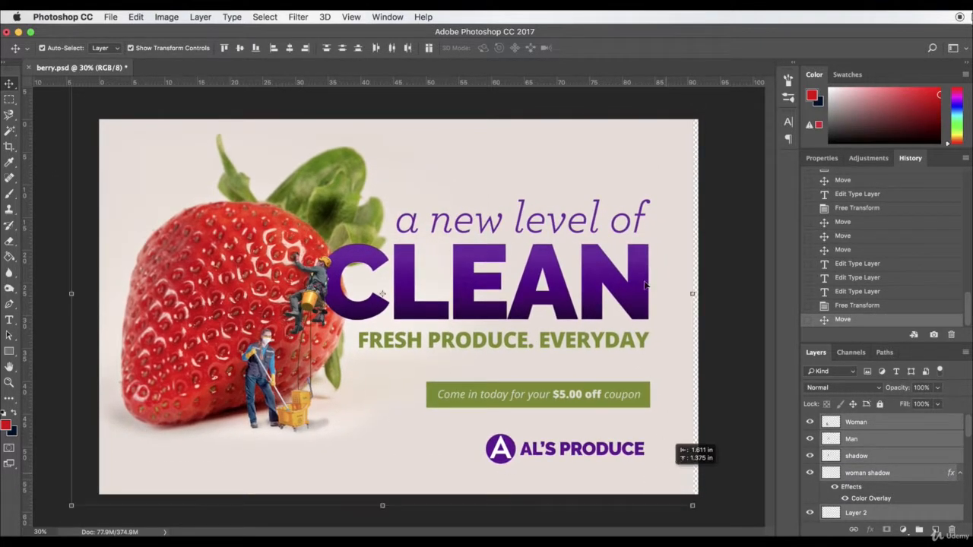
- Stretch the beige background layer past the canvas's right edge to cover the gap, and save the document
left_click(692, 295)
mouse_move(691, 295)
left_mouse_down()
mouse_move(738, 277)
mouse_move(725, 307)
mouse_move(706, 295)
left_mouse_up()
key("Return")
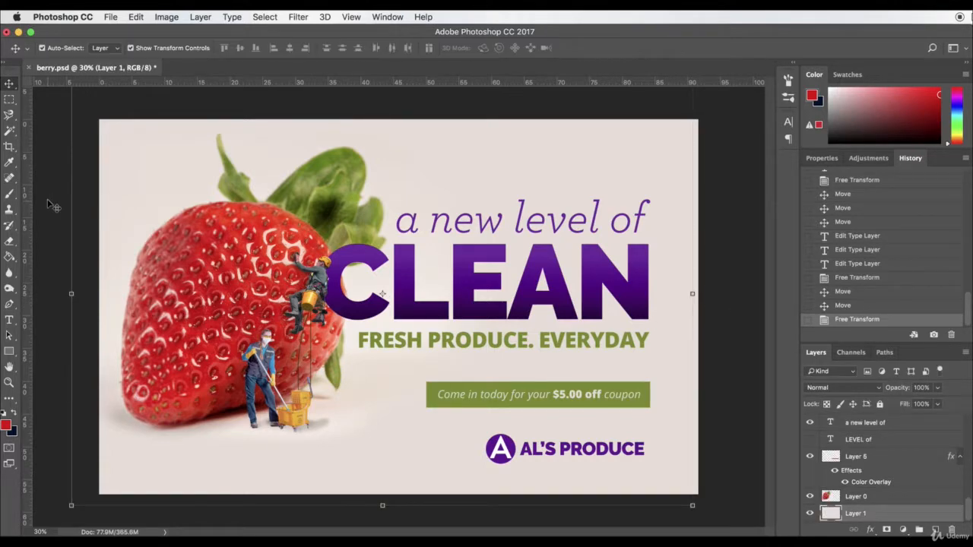
left_click(110, 16)
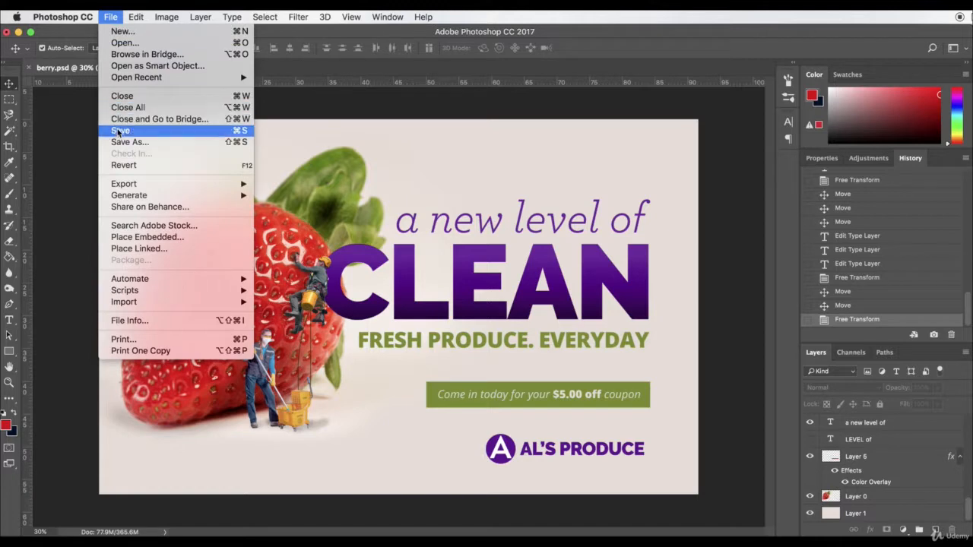
left_click(118, 128)
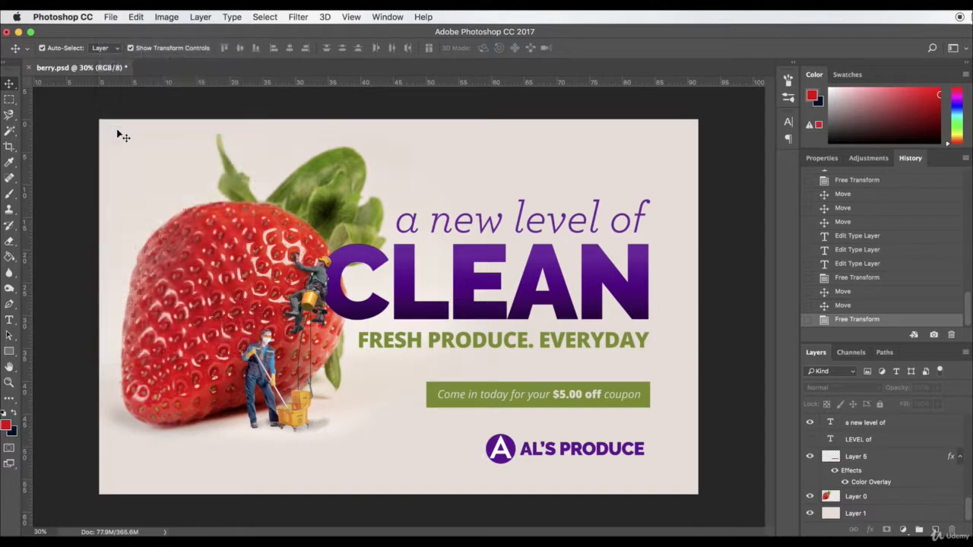
left_click(71, 141)
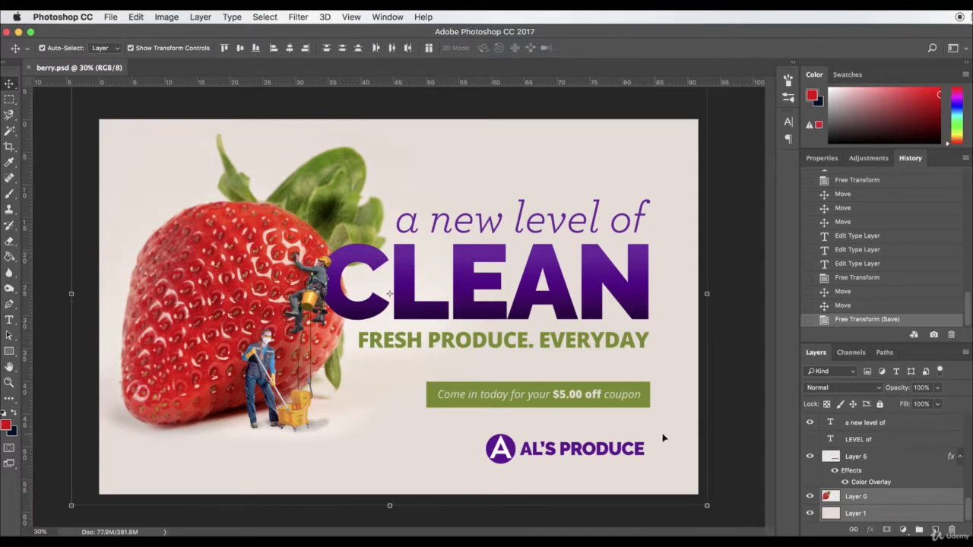
- Scale down the strawberry and both cleaners together, without the text, to leave more white space around them
left_click_drag(664, 439, 634, 395)
key("super+z")
left_click_drag(693, 430, 693, 431)
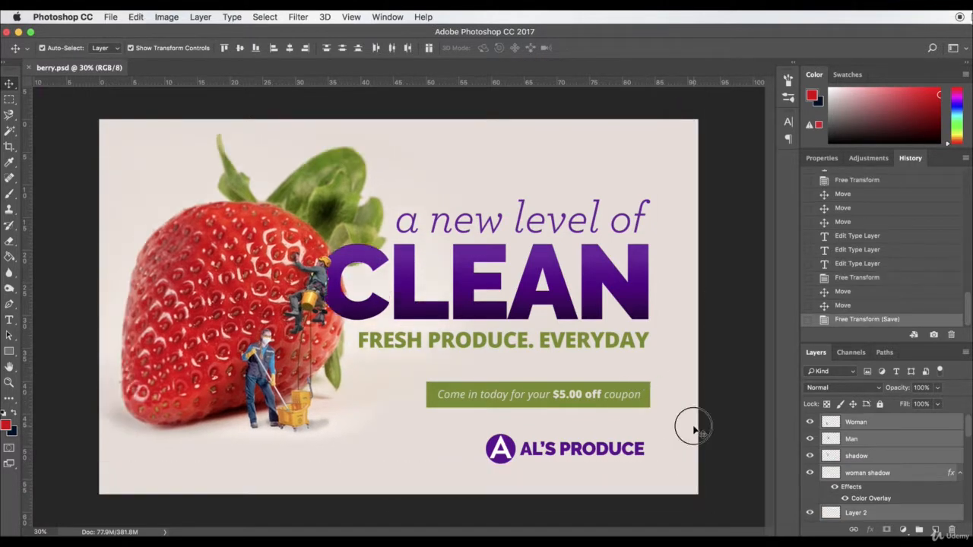
left_click_drag(525, 132, 496, 152)
left_click_drag(258, 215, 283, 206)
key("Return")
left_click(364, 216)
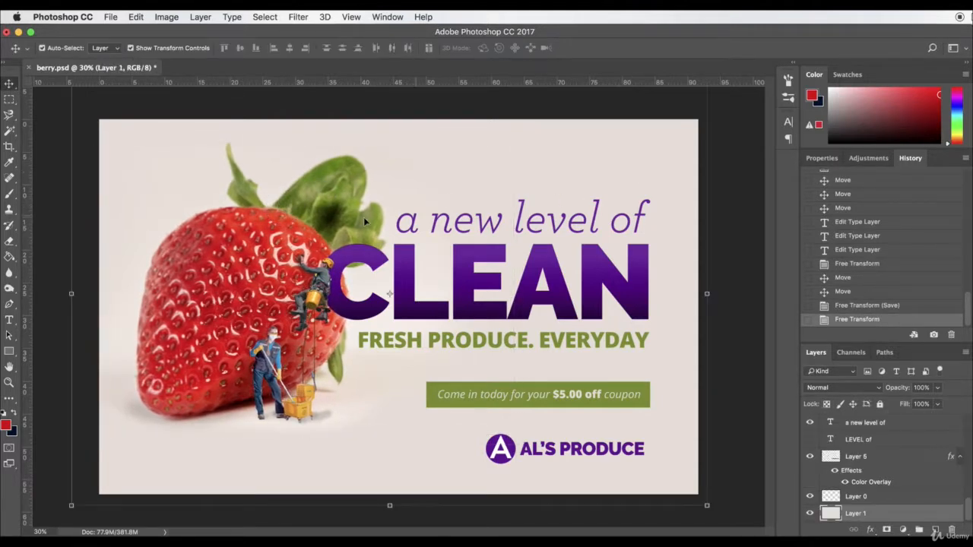
left_click(730, 389)
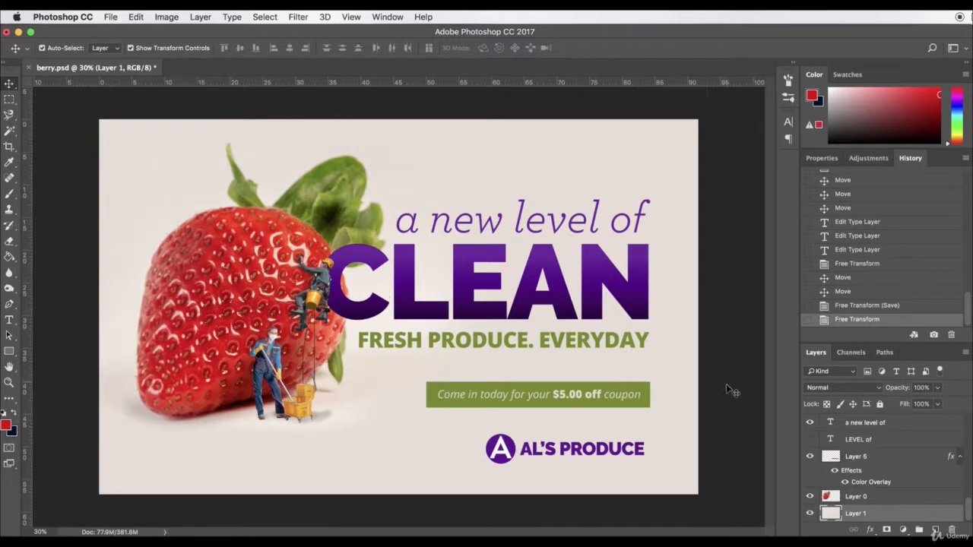
- Move the complete AL'S PRODUCE logo slightly right so its right edge aligns with the coupon banner
left_click(525, 454)
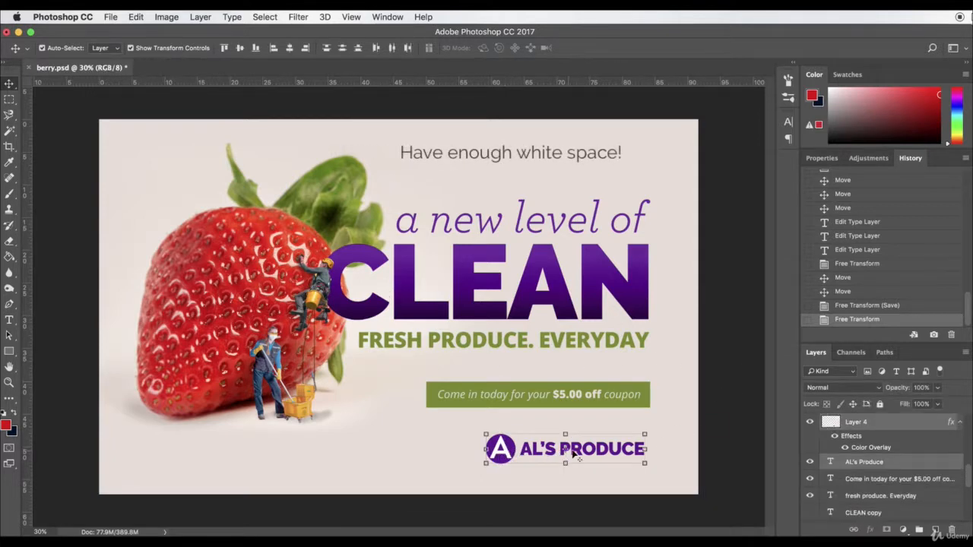
mouse_move(574, 450)
left_mouse_down()
mouse_move(577, 461)
mouse_move(580, 453)
left_mouse_up()
left_click(684, 474)
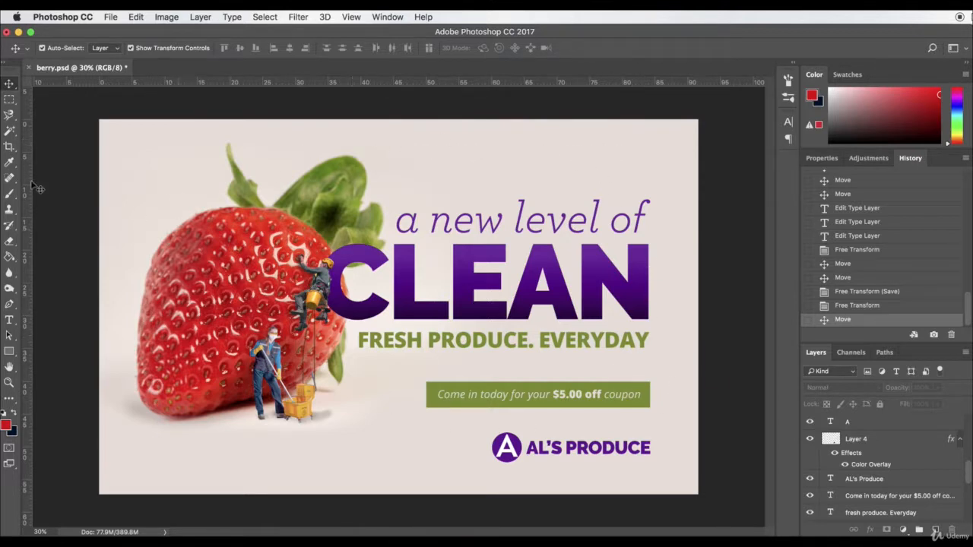
- Select a thin full-width strip along the canvas's bottom edge with the Rectangular Marquee and add a new layer
left_click(9, 99)
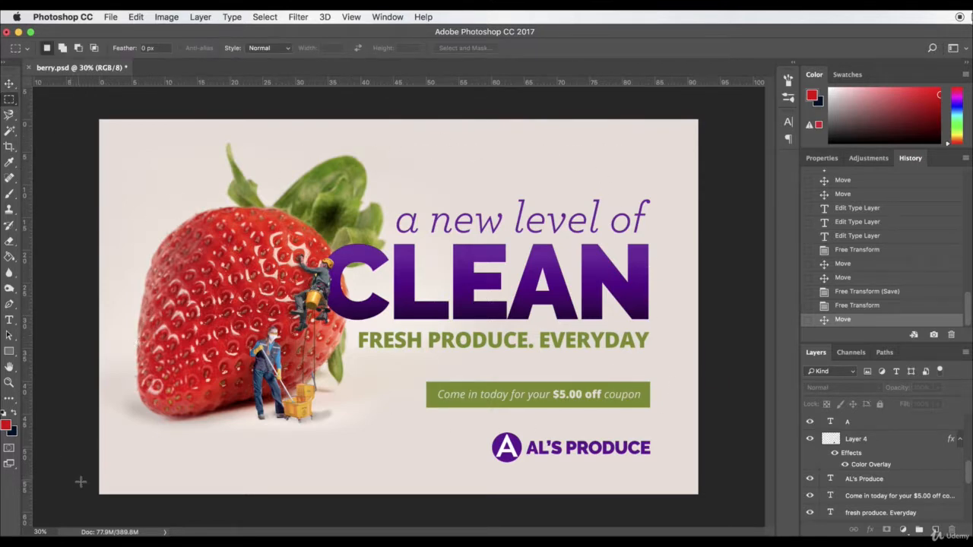
left_click_drag(80, 479, 745, 521)
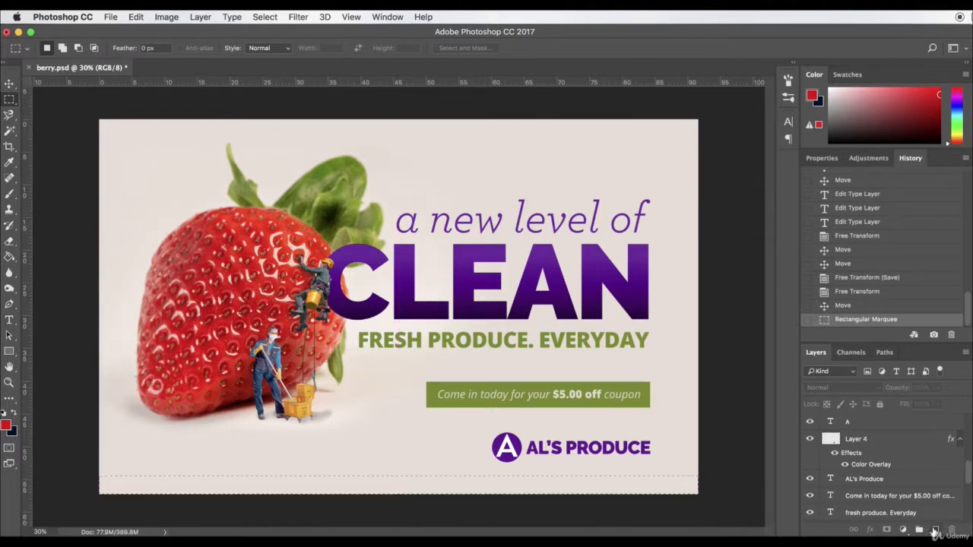
left_click(935, 530)
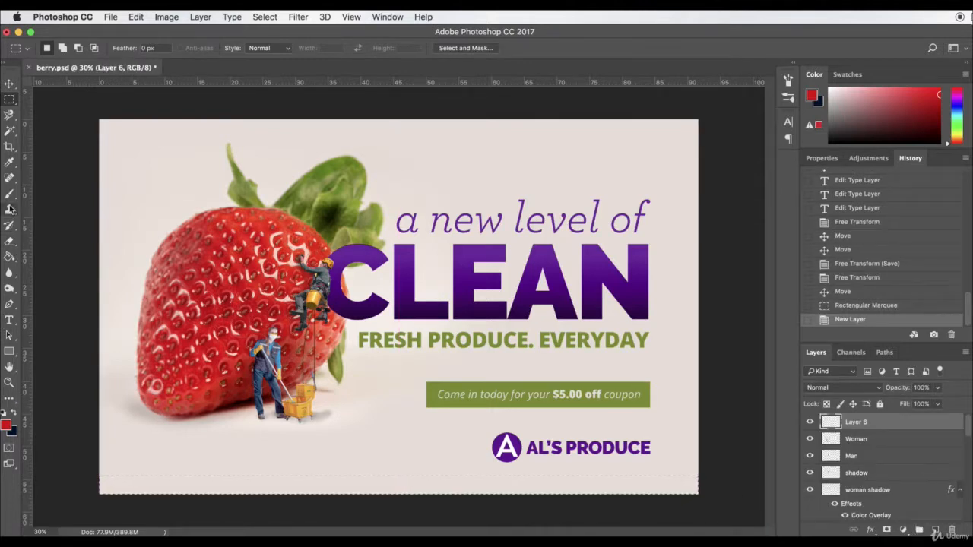
- Fill the bottom strip with dark purple sampled from the L in CLEAN, deselect, and lower the bar partly off the canvas
left_click(10, 162)
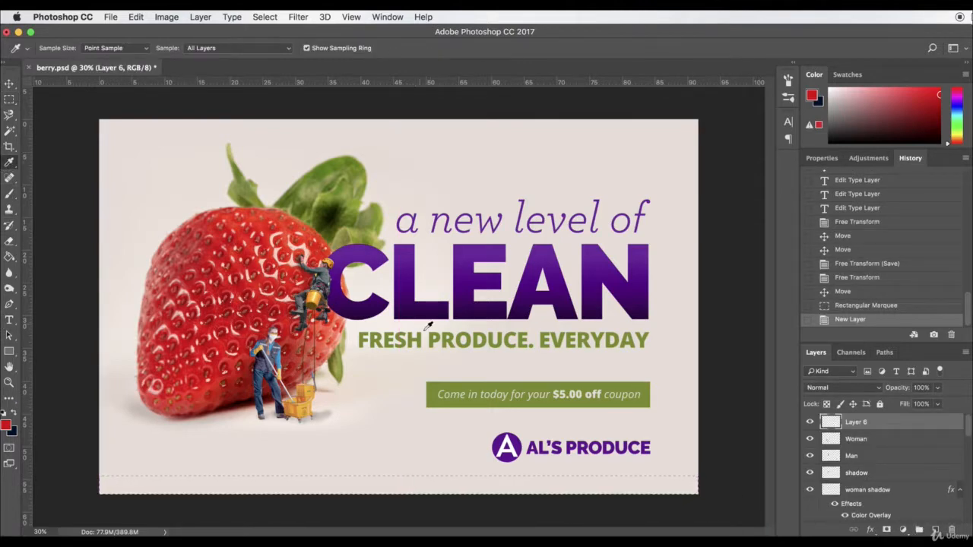
left_click(409, 256)
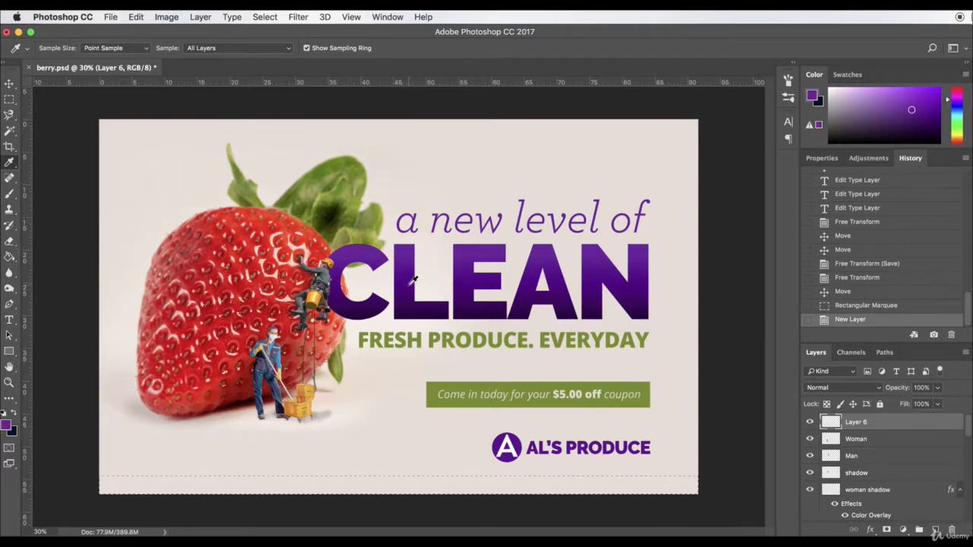
left_click(413, 279)
left_click(9, 256)
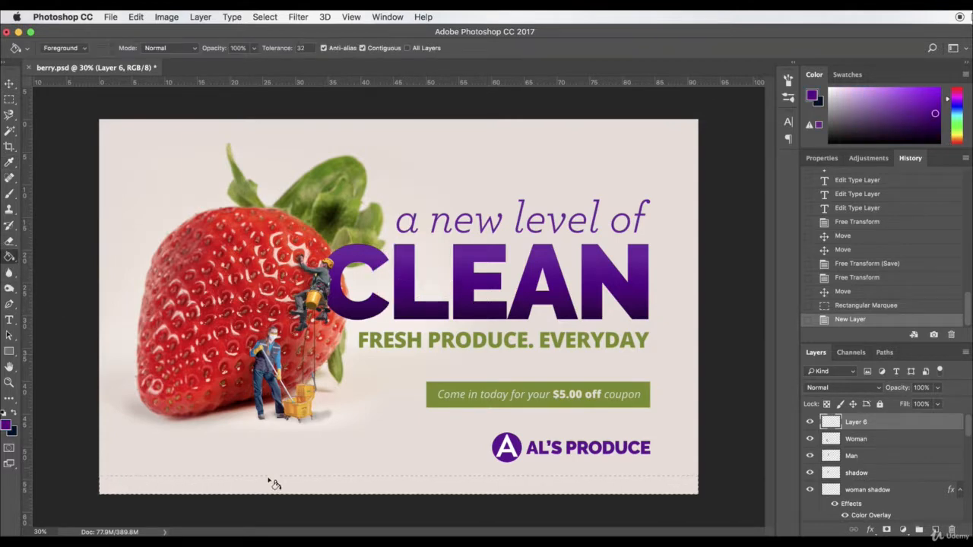
left_click(273, 484)
left_click(9, 99)
left_click(159, 167)
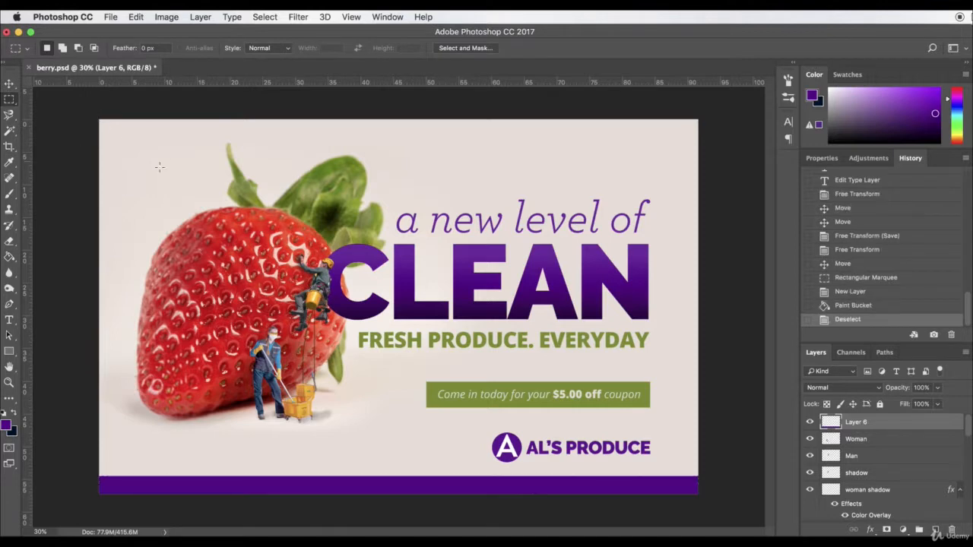
left_click(9, 83)
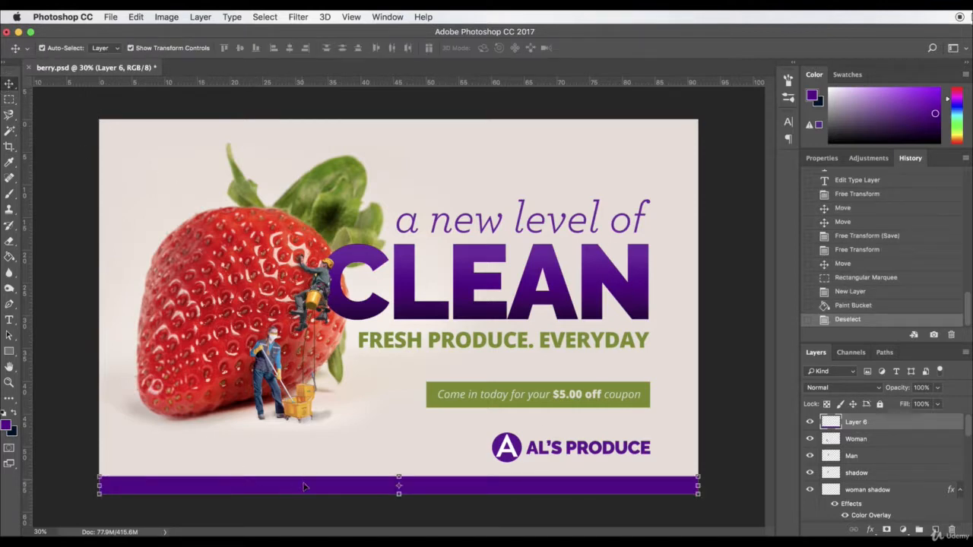
left_click_drag(304, 486, 305, 493)
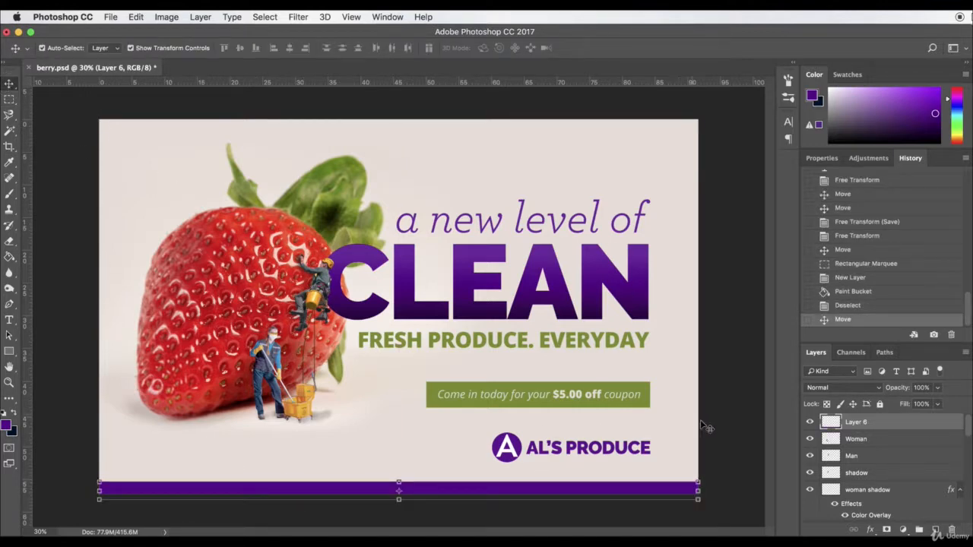
- Apply a Color Overlay to the logo's letter A, using the beige sampled from the background (#e6dcd3)
left_click(532, 450)
left_click(525, 447)
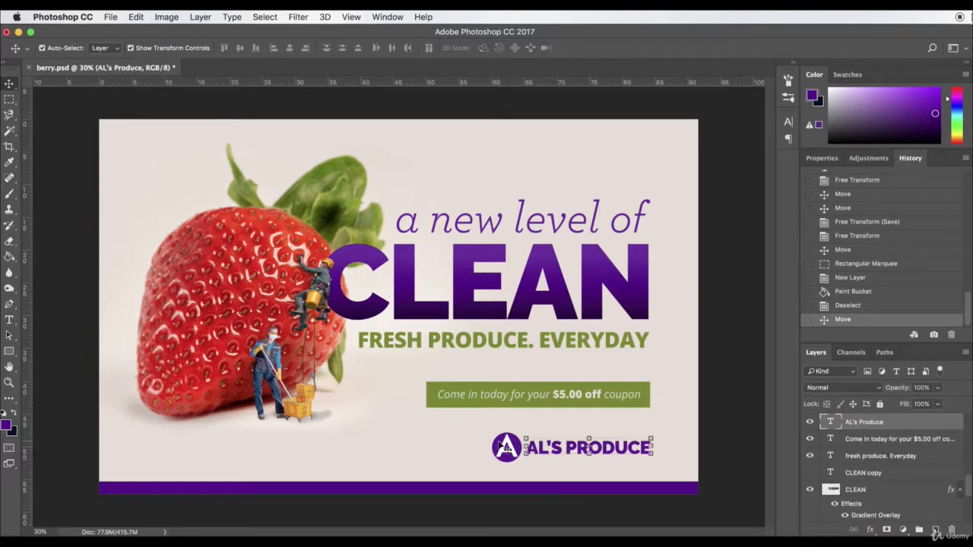
left_click(566, 450)
left_click(517, 449)
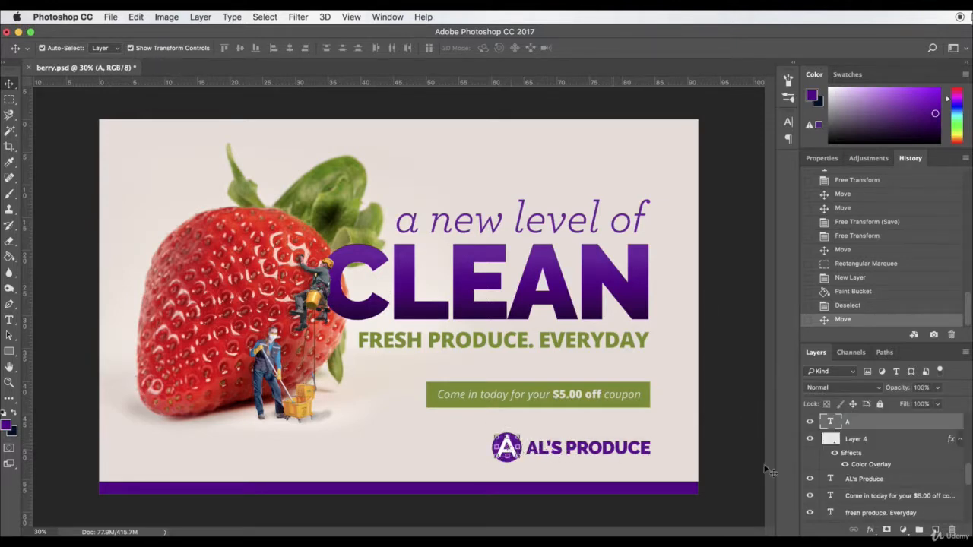
double_click(927, 419)
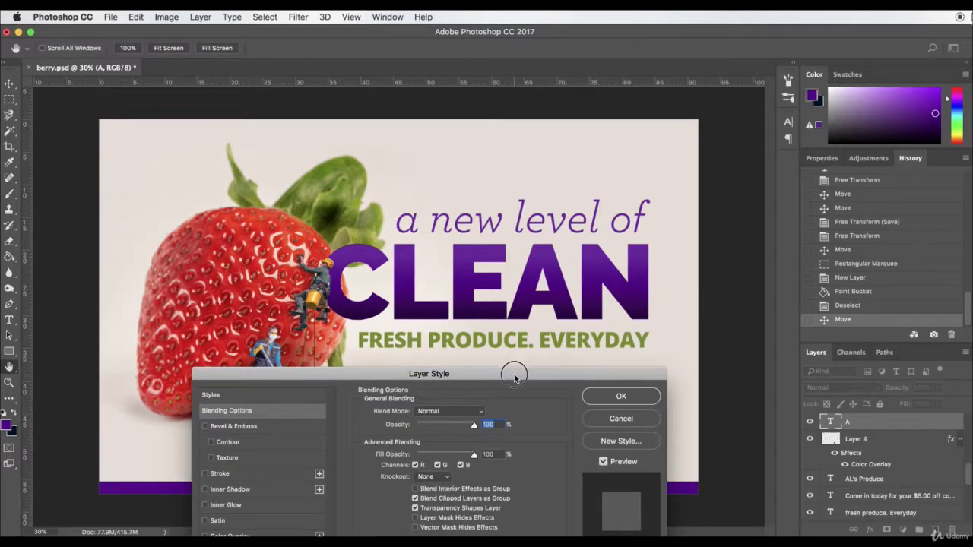
left_click_drag(515, 378, 918, 191)
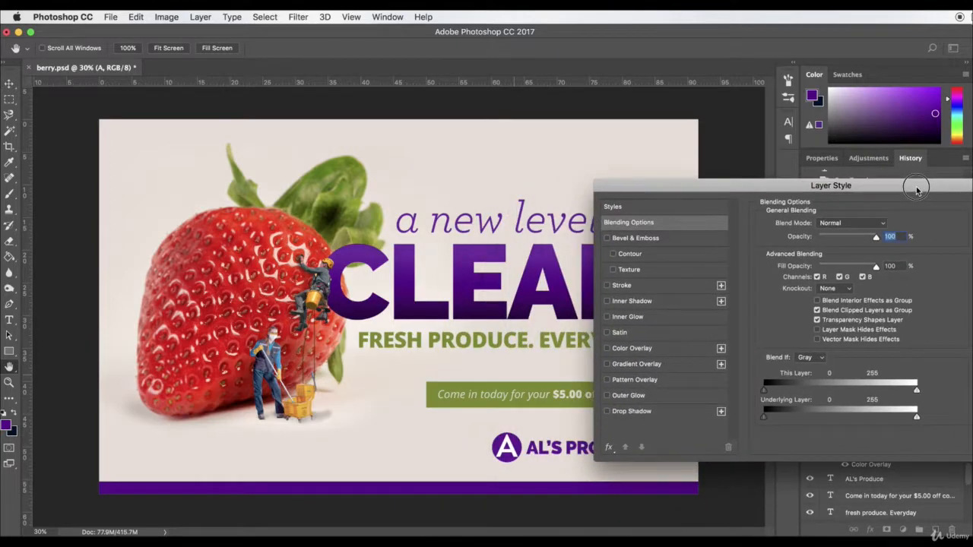
left_click(625, 349)
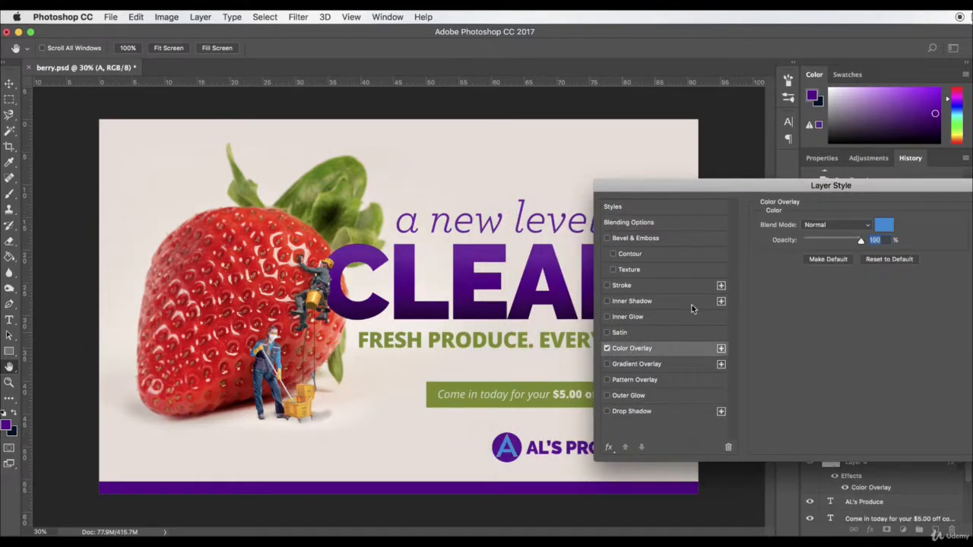
left_click(884, 229)
left_click(463, 439)
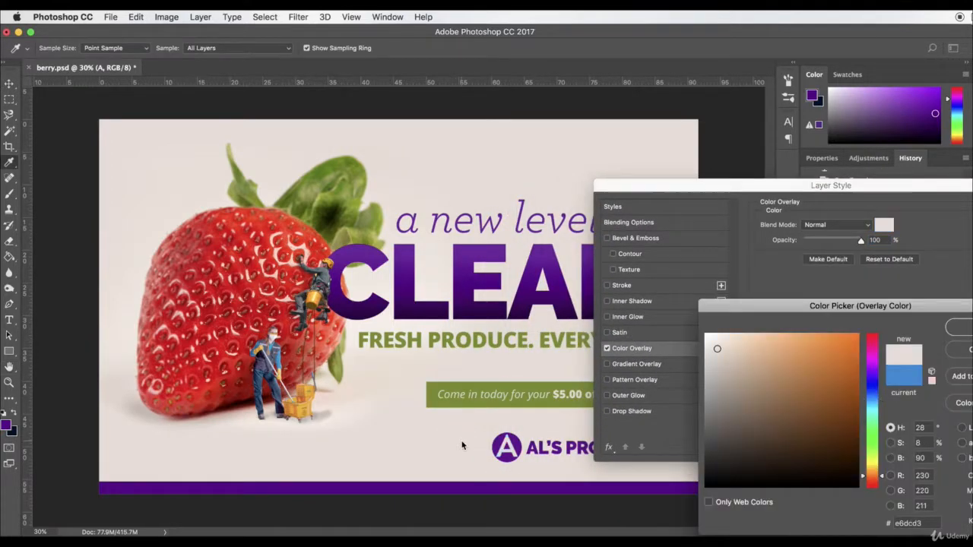
left_click(961, 327)
key("Return")
- Select the logo's circle, letter A and AL'S PRODUCE text together and nudge them slightly down and right
key("v")
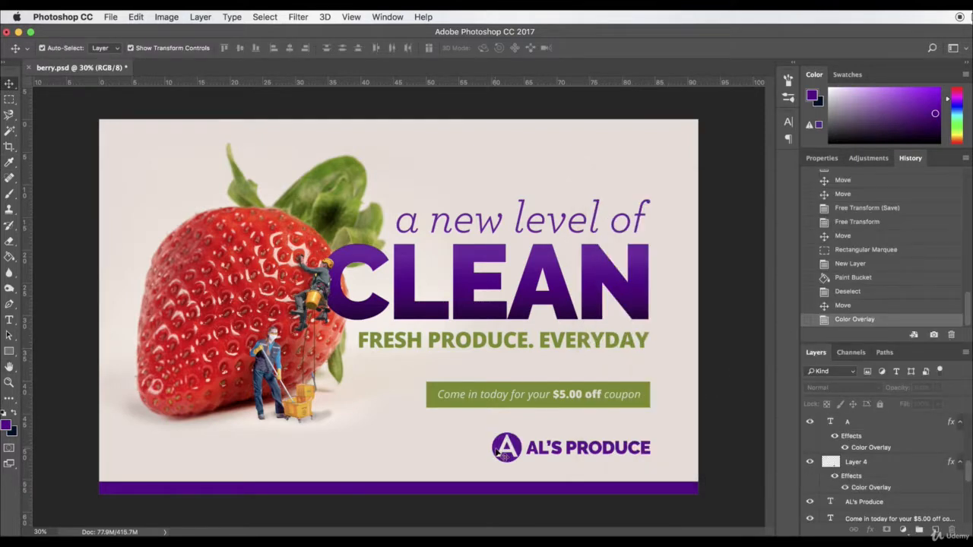
left_click(549, 448)
left_click(504, 450, "shift")
left_click(510, 449, "shift")
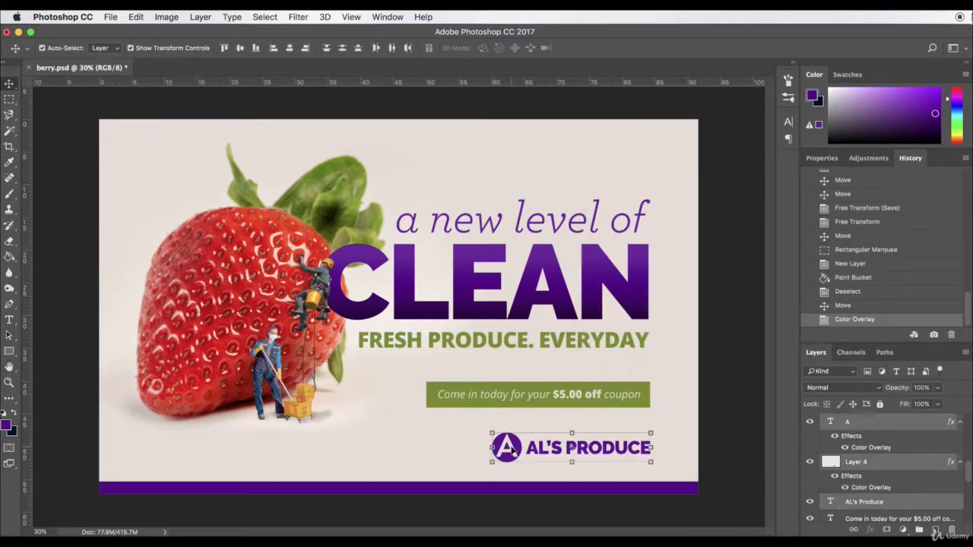
mouse_move(511, 450)
left_mouse_down()
mouse_move(533, 449)
mouse_move(514, 454)
left_mouse_up()
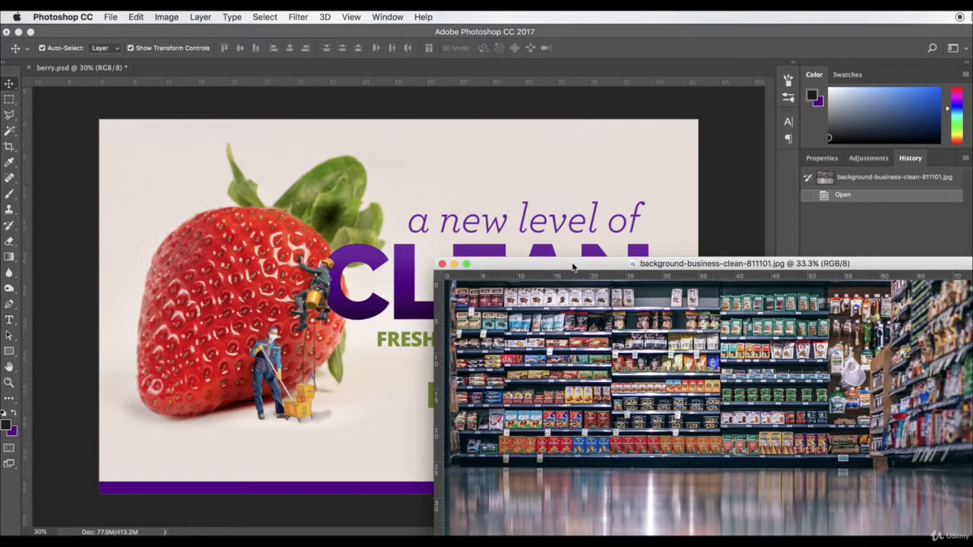
- Bring the supermarket photo into berry.psd as a new layer and scale it to about 118% to cover the canvas
left_click_drag(573, 266, 614, 168)
left_click_drag(745, 296, 266, 174)
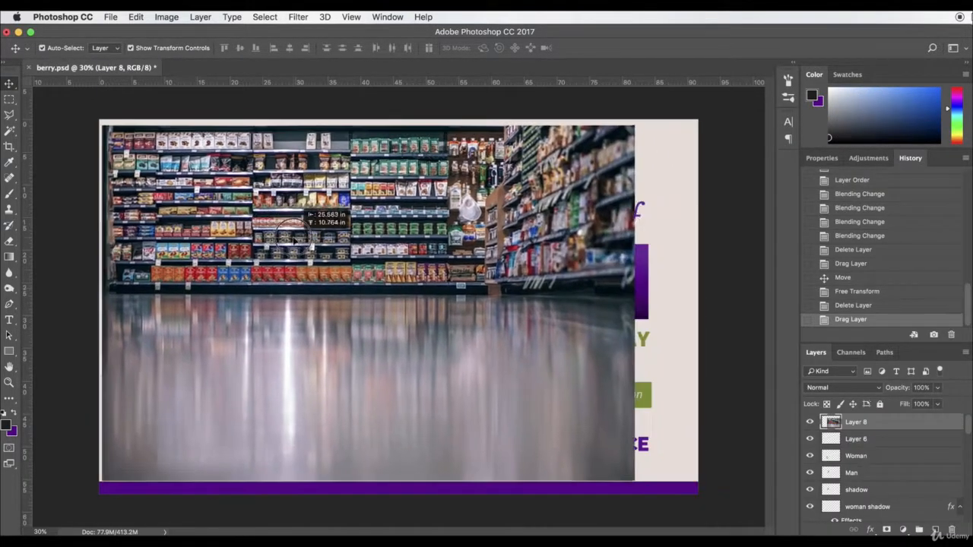
key("ctrl+t")
left_click_drag(622, 447, 728, 505)
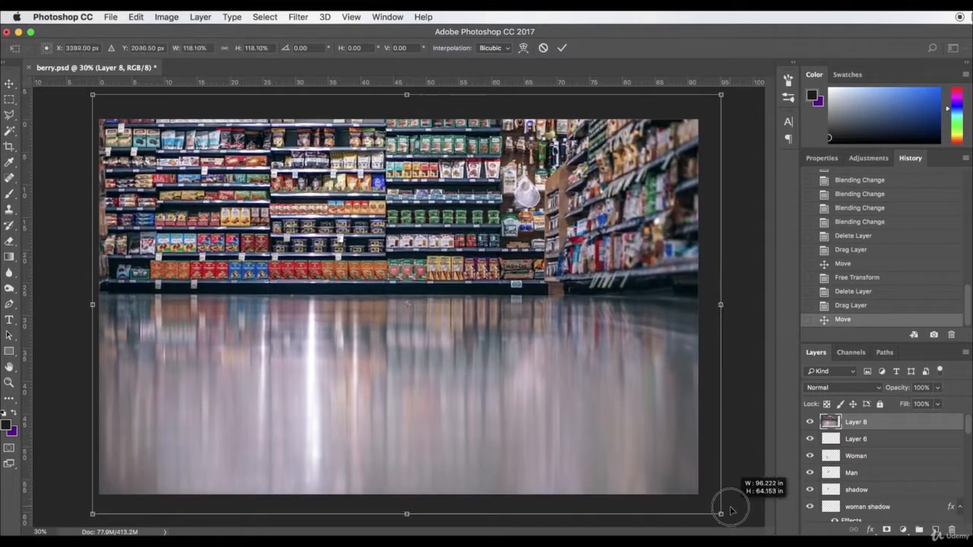
key("Return")
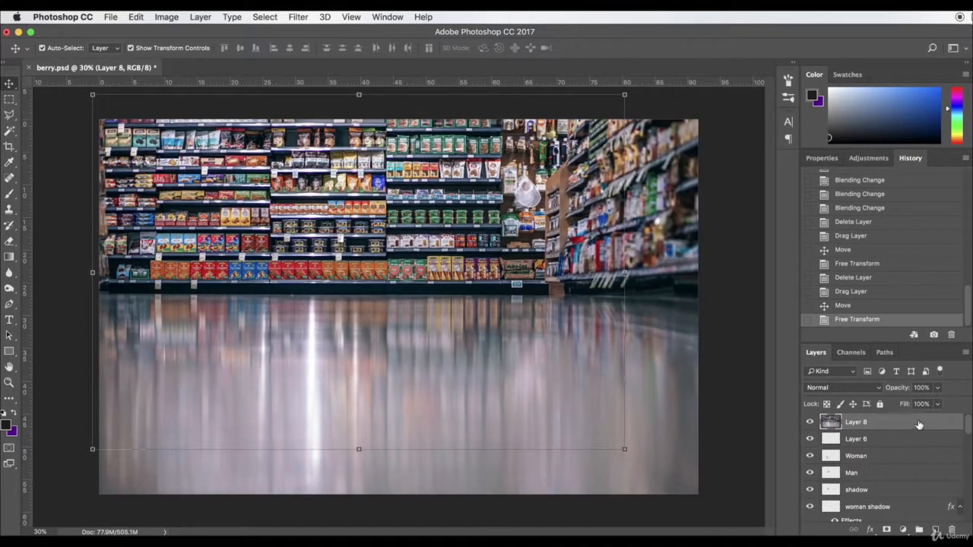
- Reorder the supermarket photo layer so it sits below the strawberry's Layer 0 and directly above Layer 1
scroll(918, 430, "down", 5)
scroll(881, 471, "down", 6)
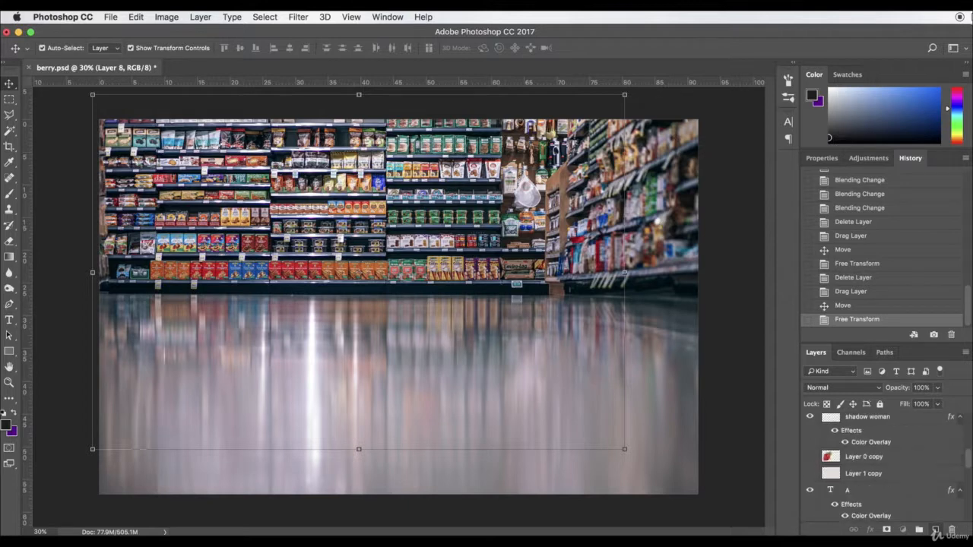
left_click_drag(857, 530, 869, 498)
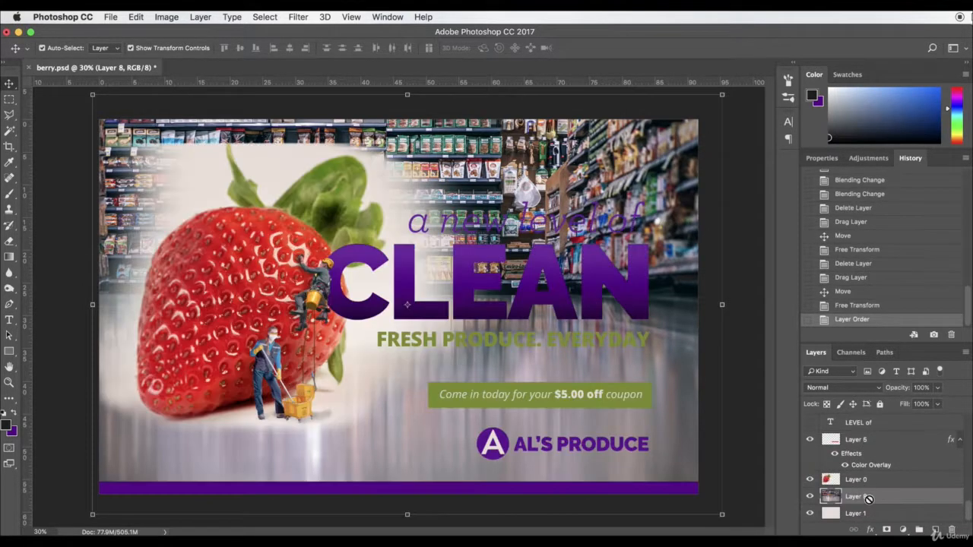
- Erase the leftover pale backdrop around the strawberry and behind the headline on Layer 0 with the Eraser
left_click(748, 241)
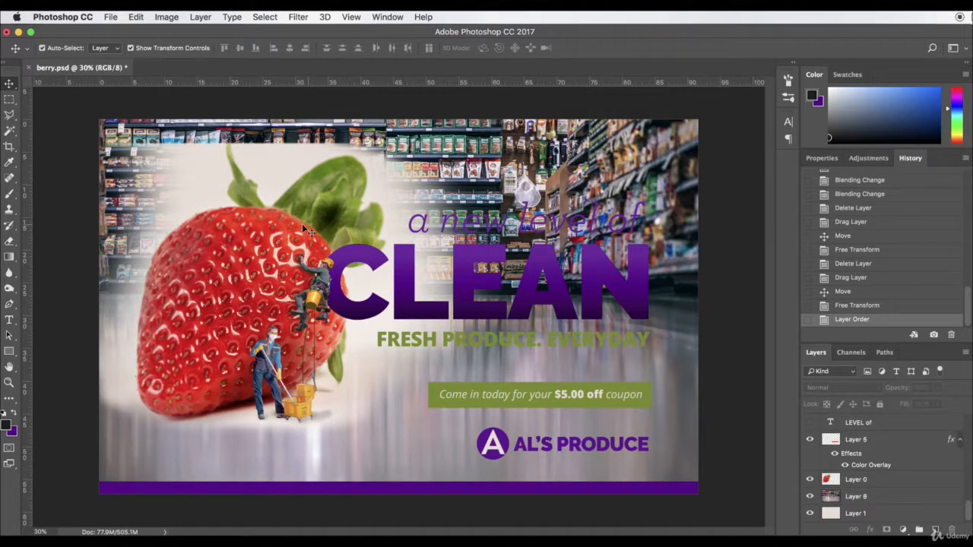
left_click(272, 243)
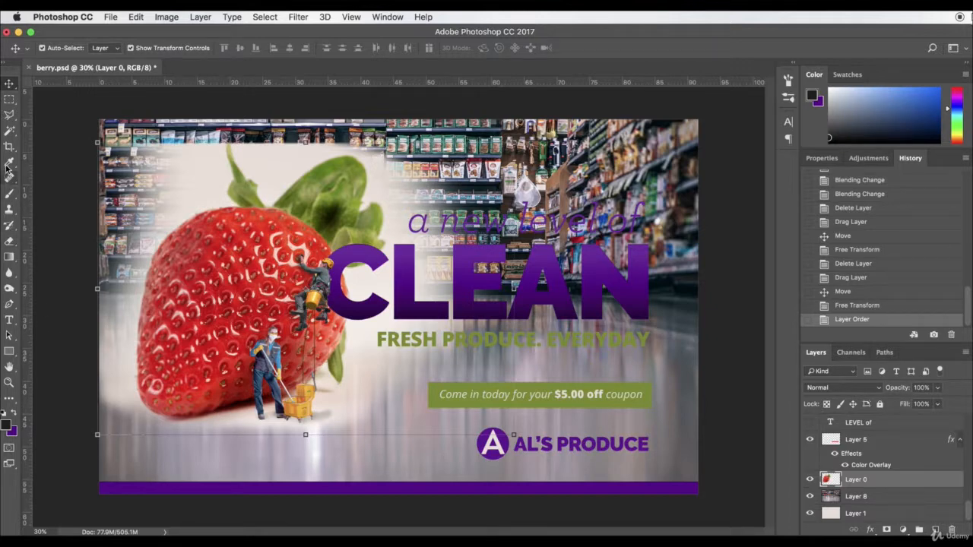
left_click(9, 241)
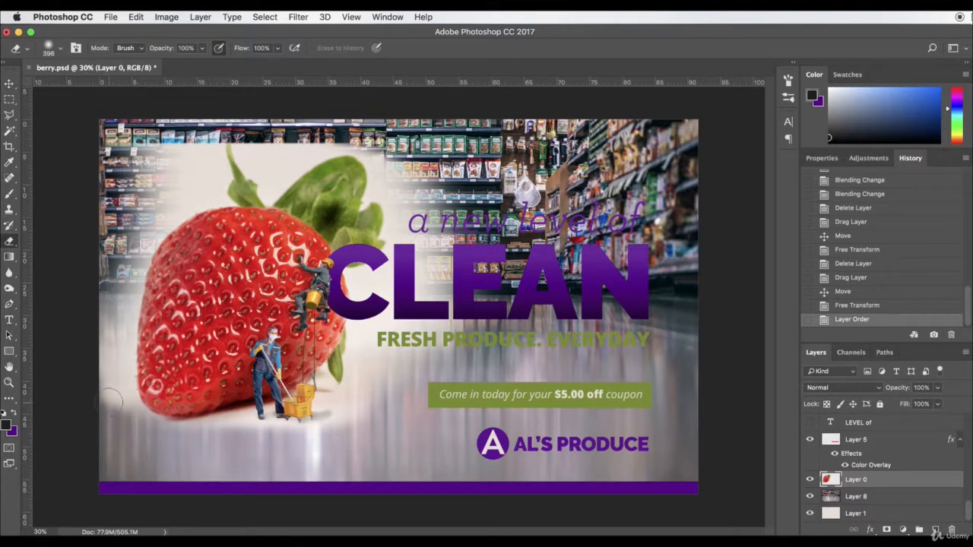
mouse_move(111, 357)
left_mouse_down()
mouse_move(92, 345)
mouse_move(116, 323)
mouse_move(125, 270)
mouse_move(221, 152)
mouse_move(169, 199)
mouse_move(114, 203)
mouse_move(83, 244)
mouse_move(99, 323)
left_mouse_up()
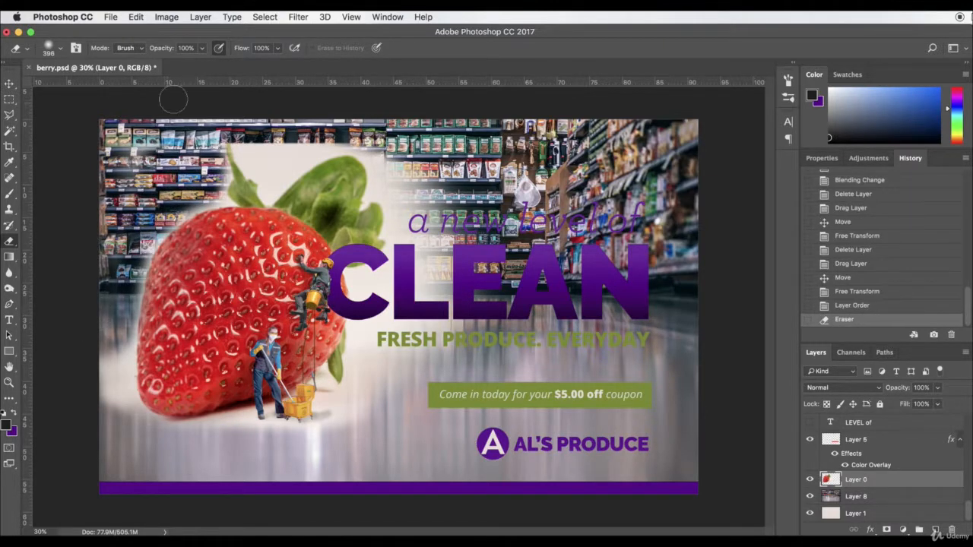
mouse_move(238, 129)
left_mouse_down()
mouse_move(276, 162)
mouse_move(357, 149)
mouse_move(384, 171)
mouse_move(406, 217)
mouse_move(427, 304)
mouse_move(439, 181)
mouse_move(460, 280)
mouse_move(430, 289)
mouse_move(454, 343)
mouse_move(416, 357)
mouse_move(423, 302)
mouse_move(541, 280)
mouse_move(523, 250)
left_mouse_up()
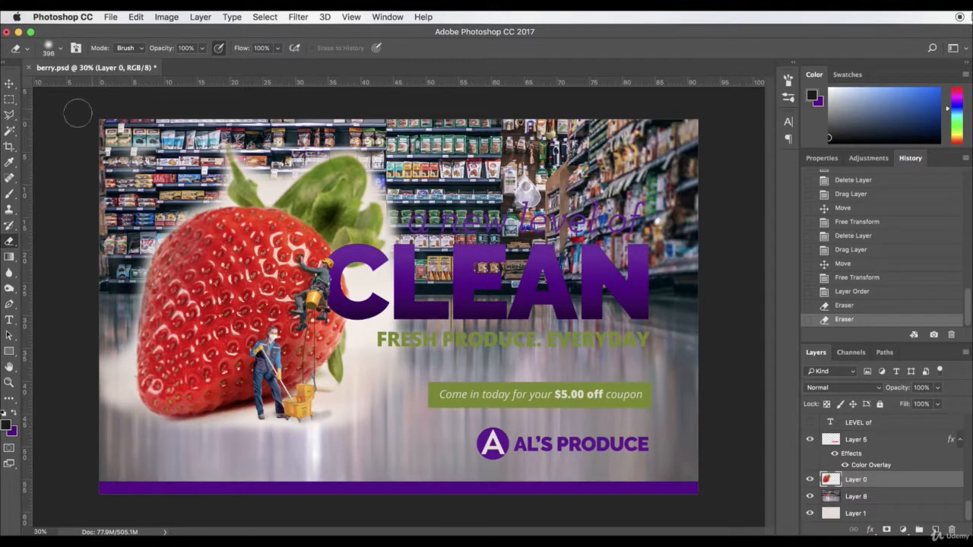
- Set the blending mode of the supermarket photo on Layer 8 to Luminosity
left_click(9, 83)
left_click(292, 257)
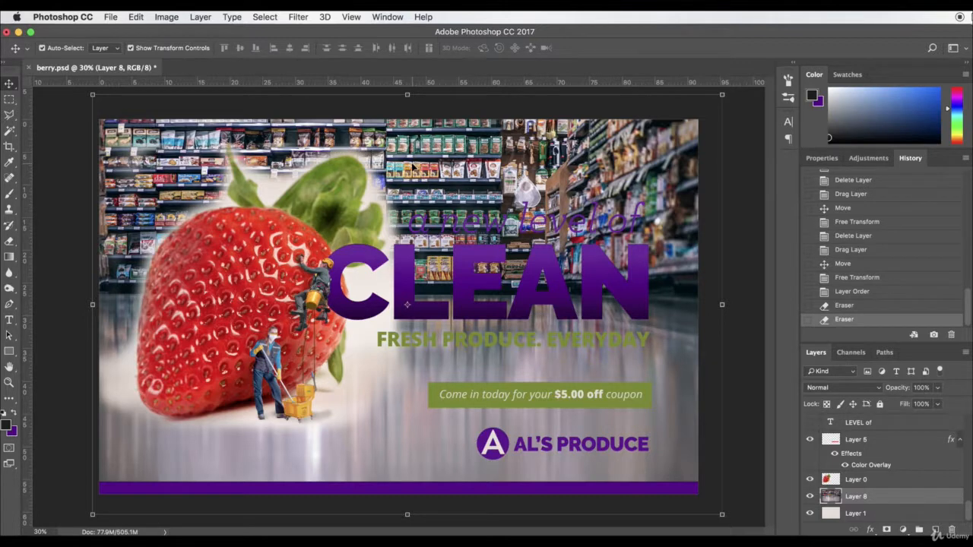
left_click(841, 389)
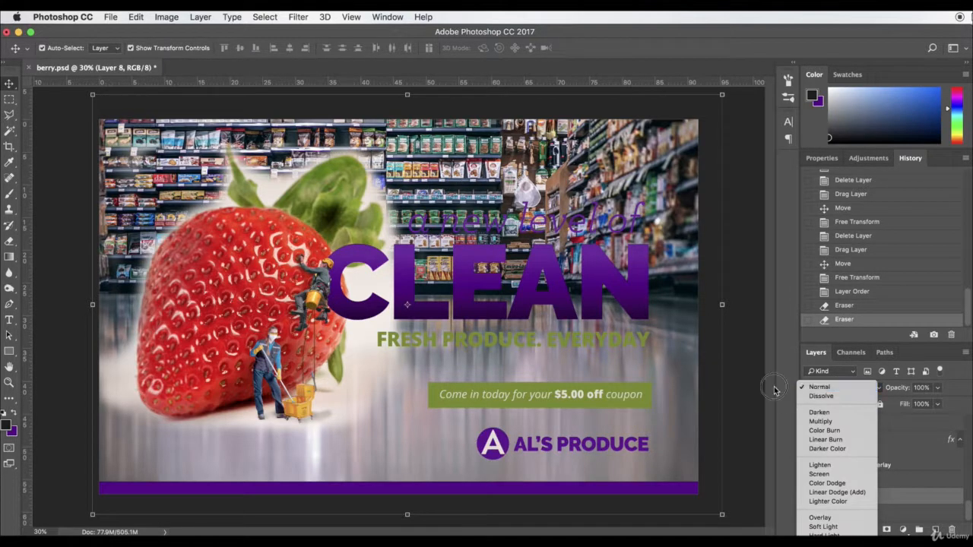
left_click(827, 390)
left_click(826, 390)
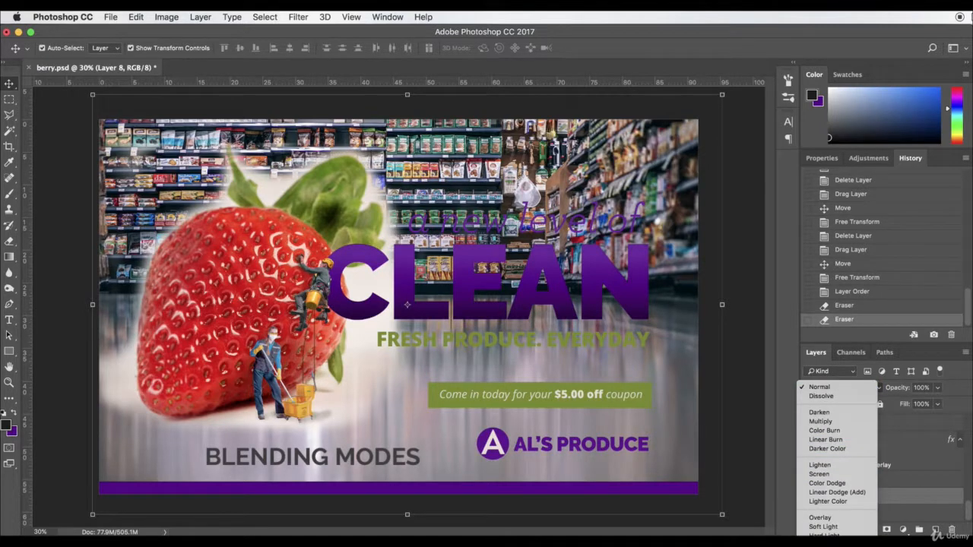
left_click(825, 524)
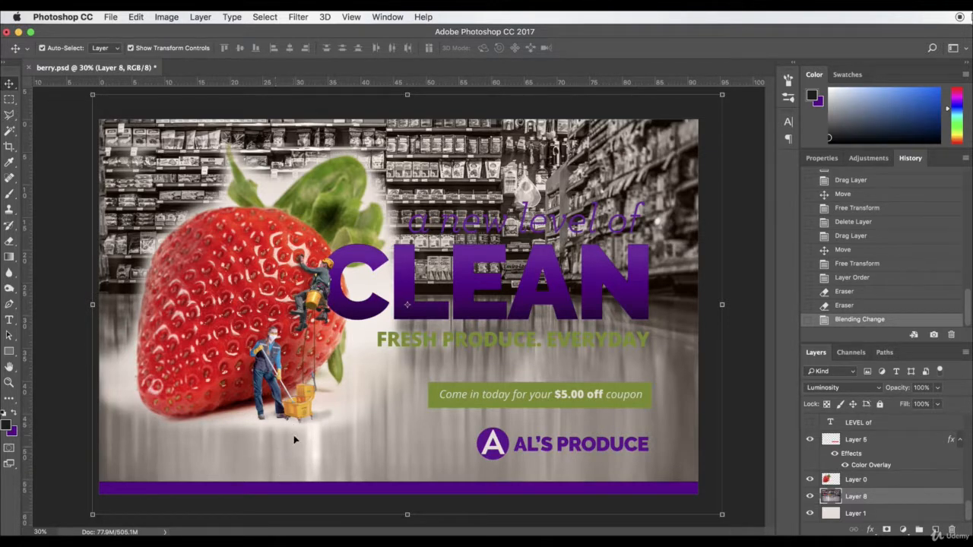
left_click(821, 388)
left_click(828, 393)
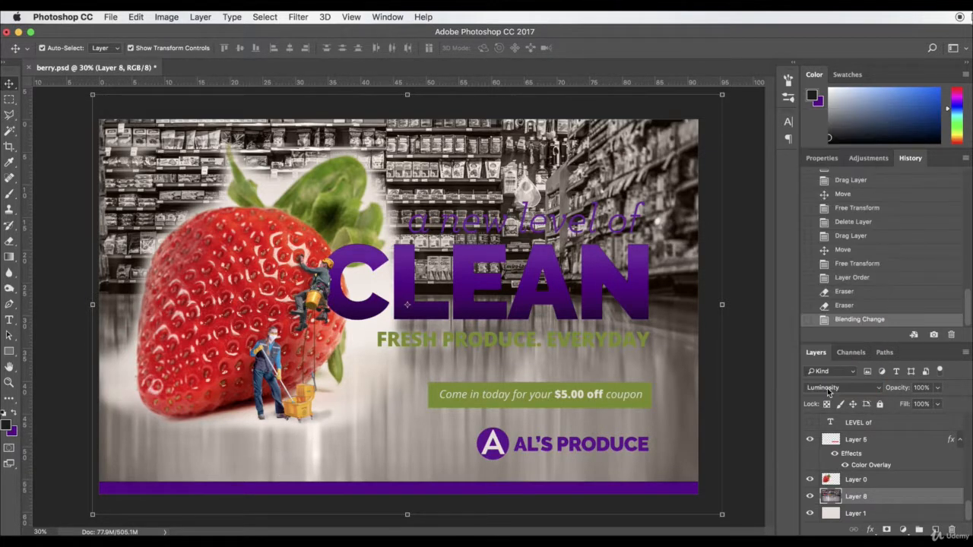
- Add a layer mask to Layer 8 and fade out the photo's lower part with a vertical white-to-black gradient
left_click(887, 530)
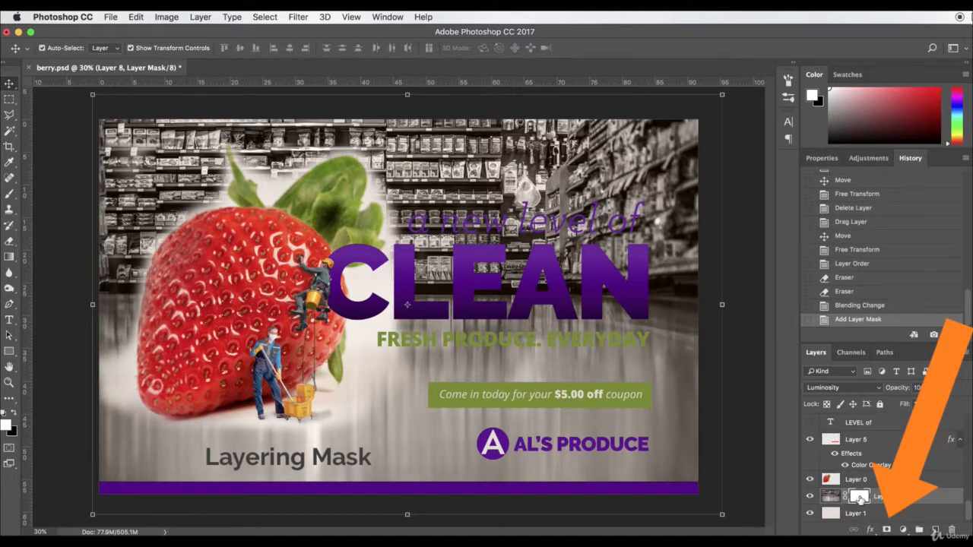
left_click(9, 256)
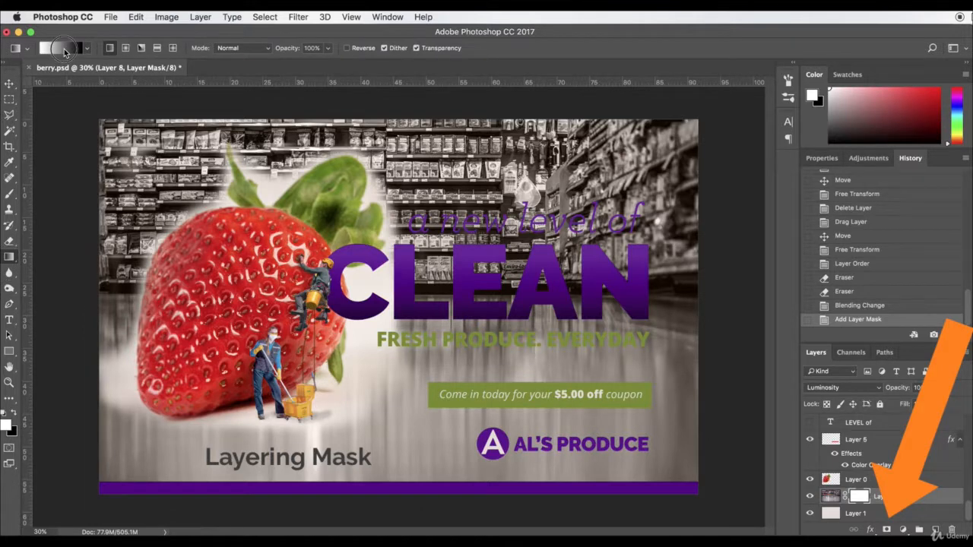
left_click(65, 52)
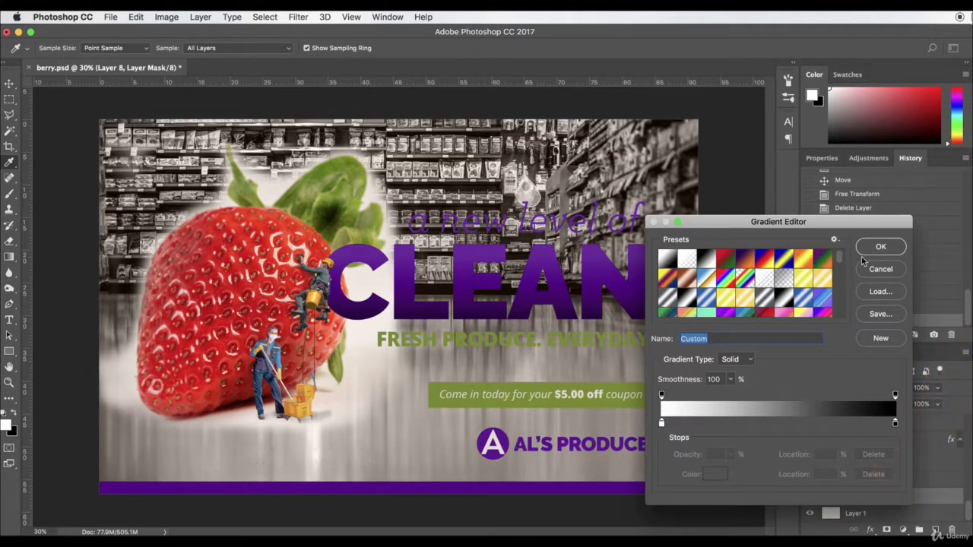
left_click(877, 270)
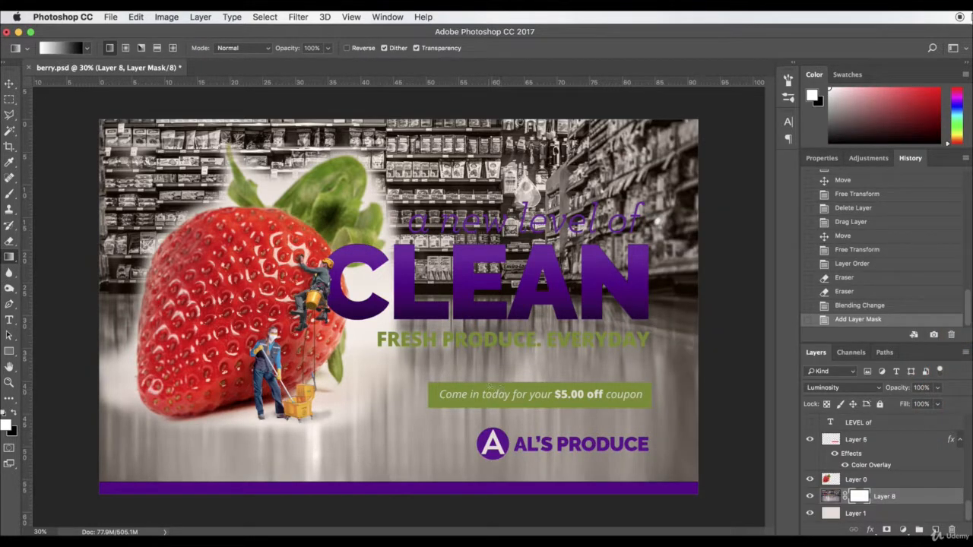
left_click_drag(476, 350, 476, 418)
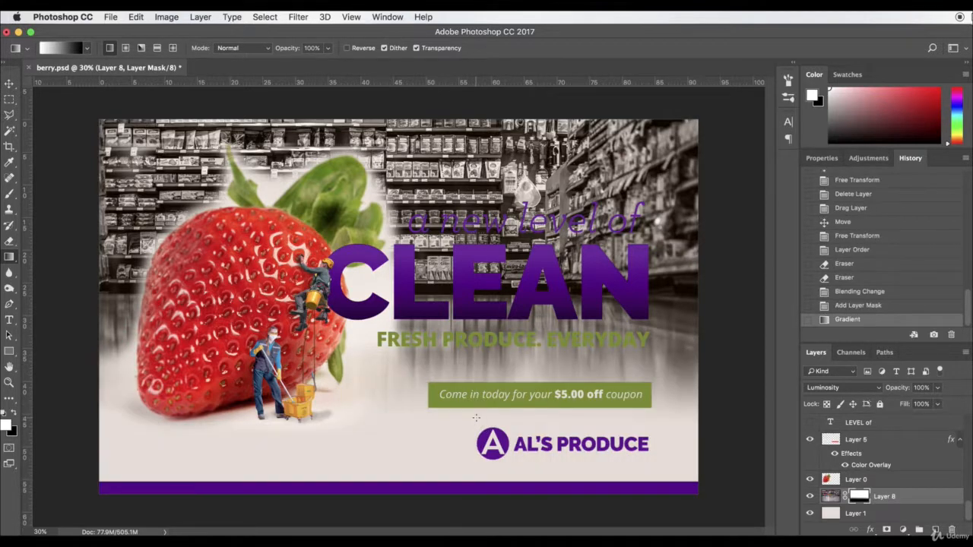
left_click_drag(475, 283, 473, 375)
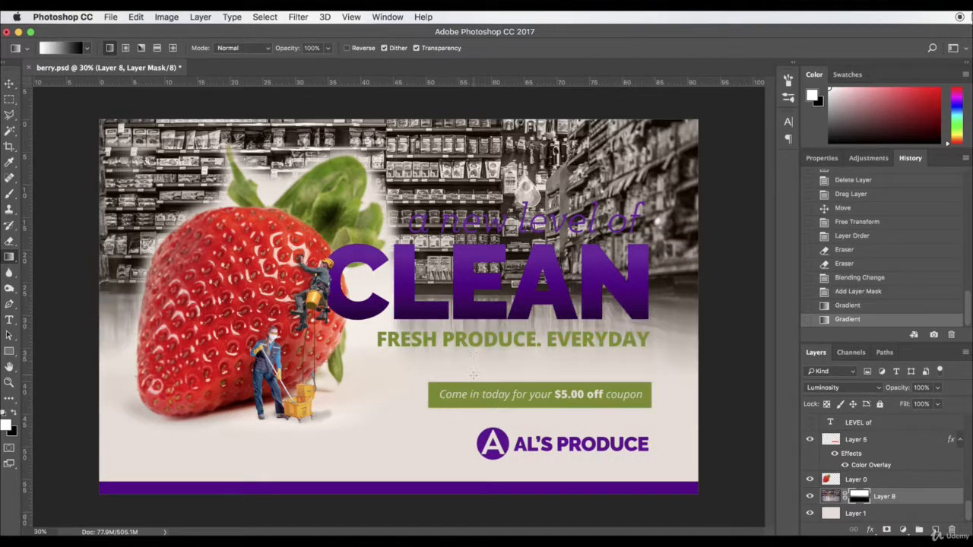
- Redraw the mask's vertical gradient until the supermarket photo fades gradually from the shelves down behind the CLEAN headline
left_click(64, 48)
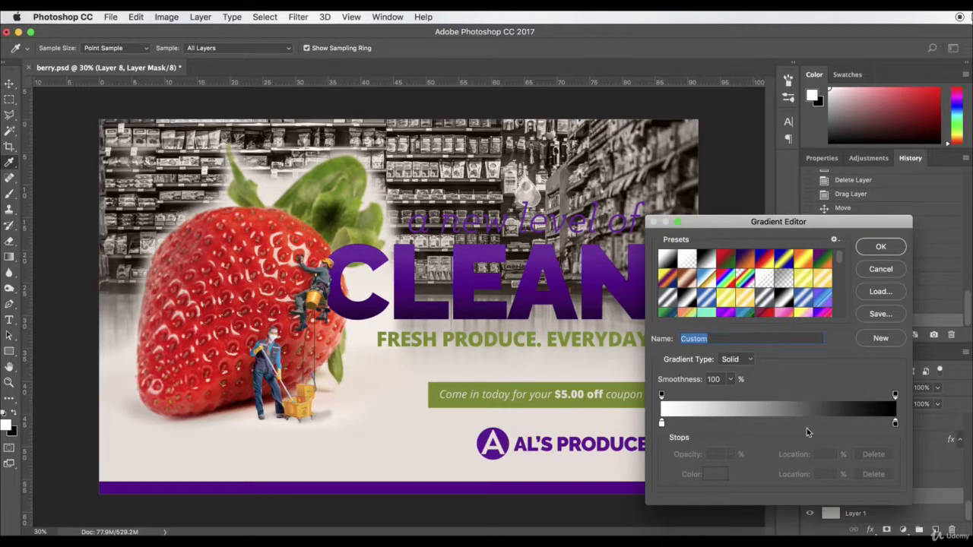
left_click(884, 265)
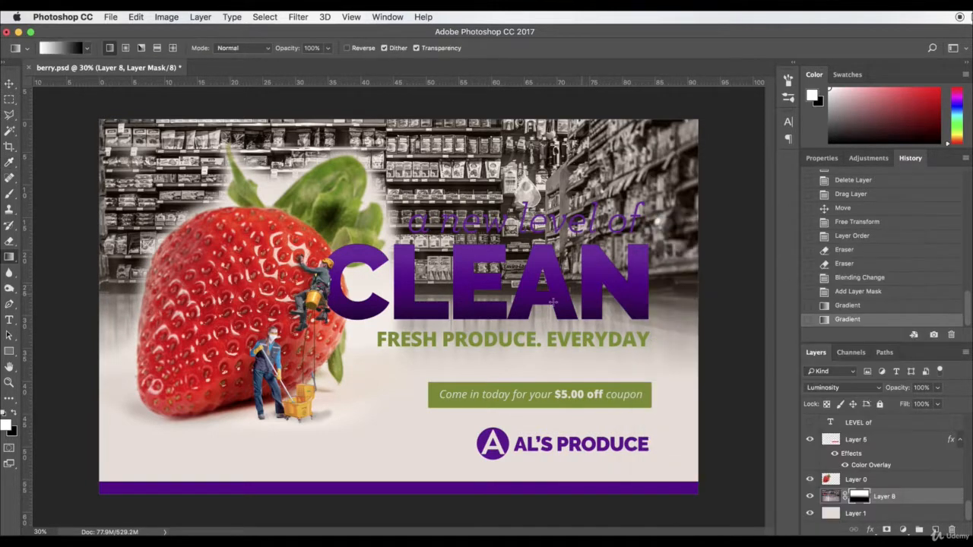
left_click_drag(505, 237, 514, 396)
left_click_drag(477, 271, 476, 384)
left_click_drag(465, 181, 462, 396)
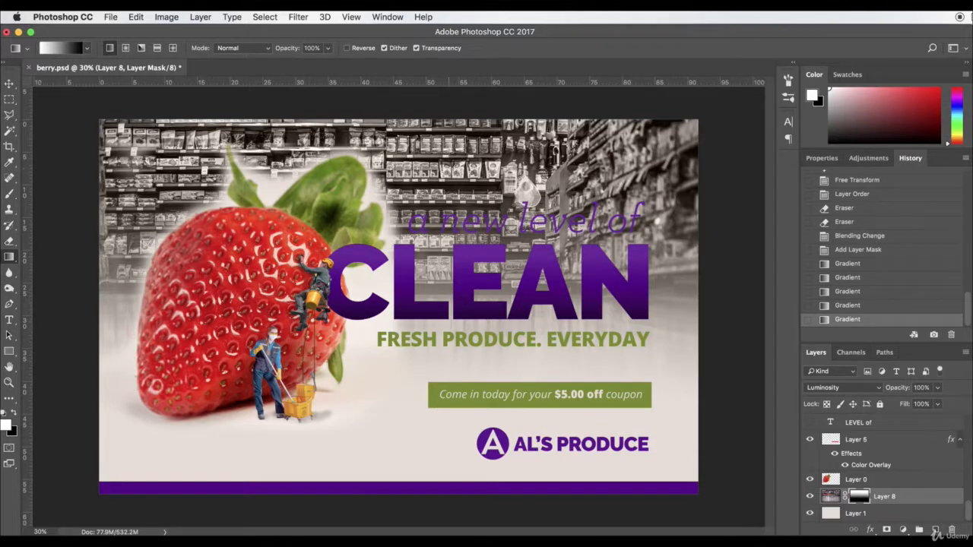
left_click_drag(451, 298, 447, 394)
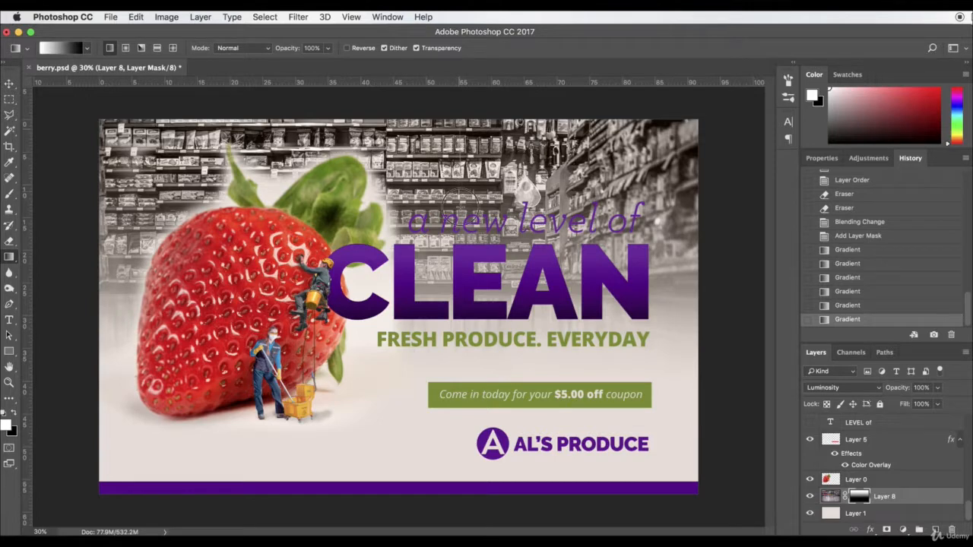
left_click_drag(459, 196, 459, 351)
- Lower the supermarket photo layer's opacity to 17%
left_click(9, 84)
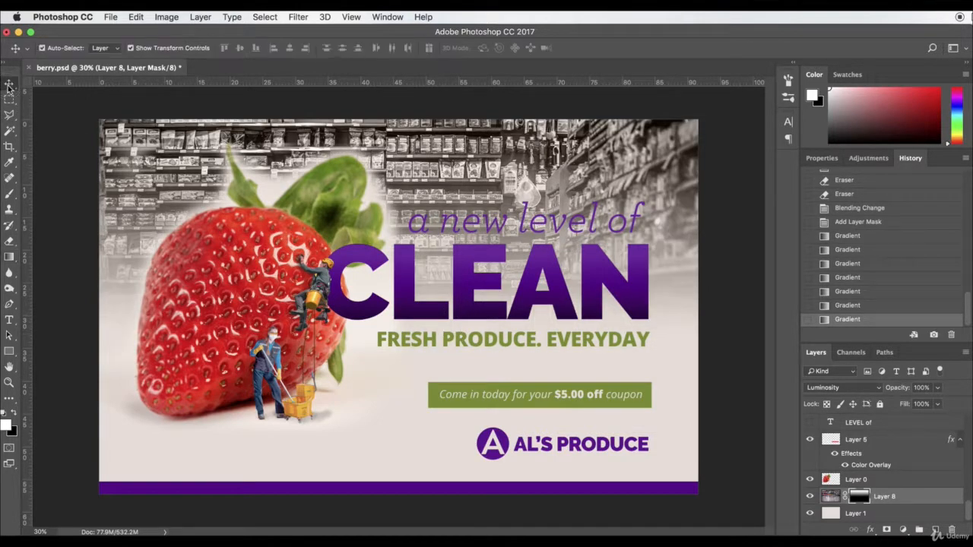
left_click(939, 389)
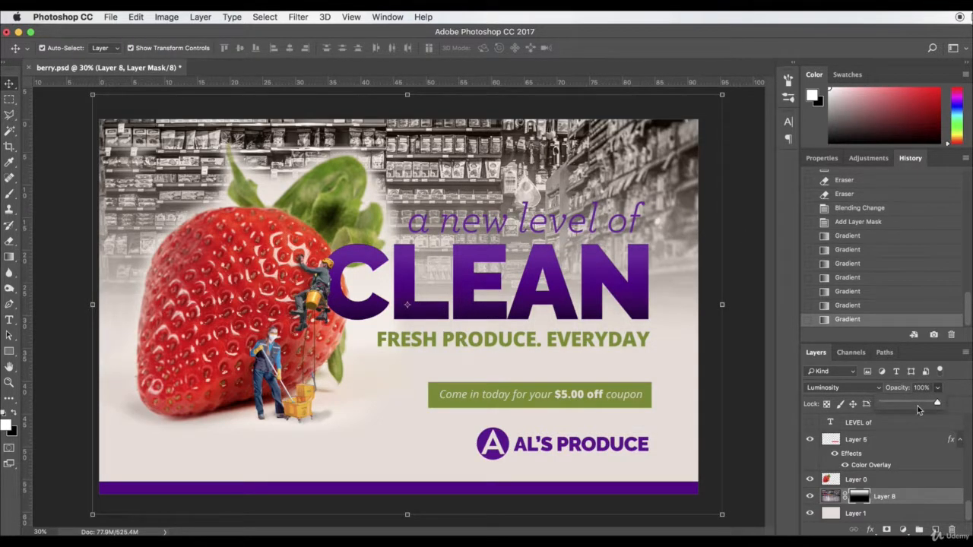
left_click_drag(917, 411, 890, 403)
key("super+2")
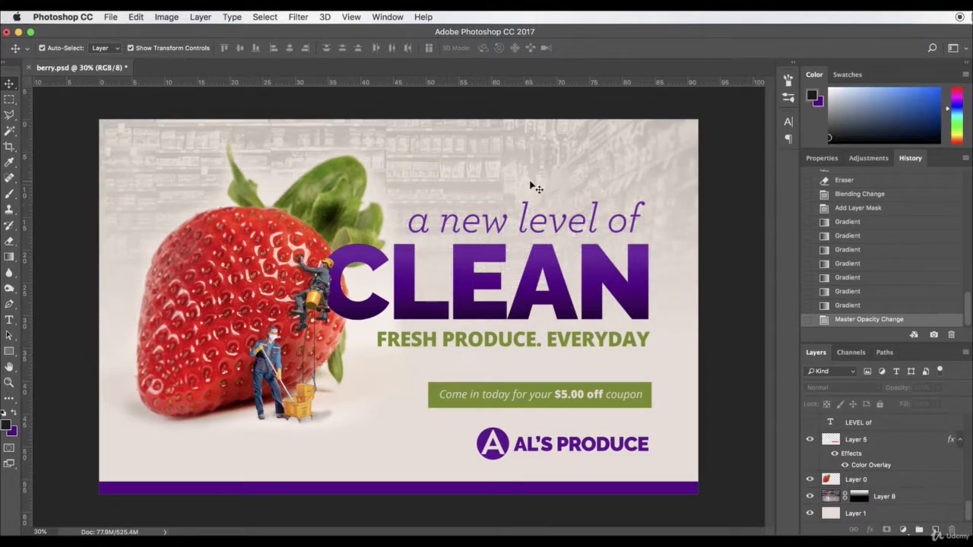
- Soften the supermarket photo on Layer 8 with a slight Gaussian Blur
left_click(239, 13)
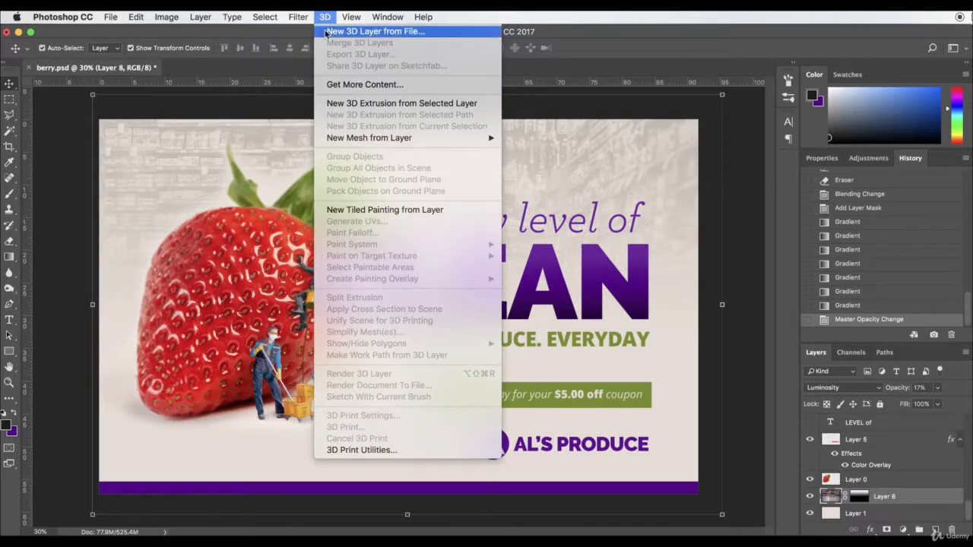
mouse_move(330, 161)
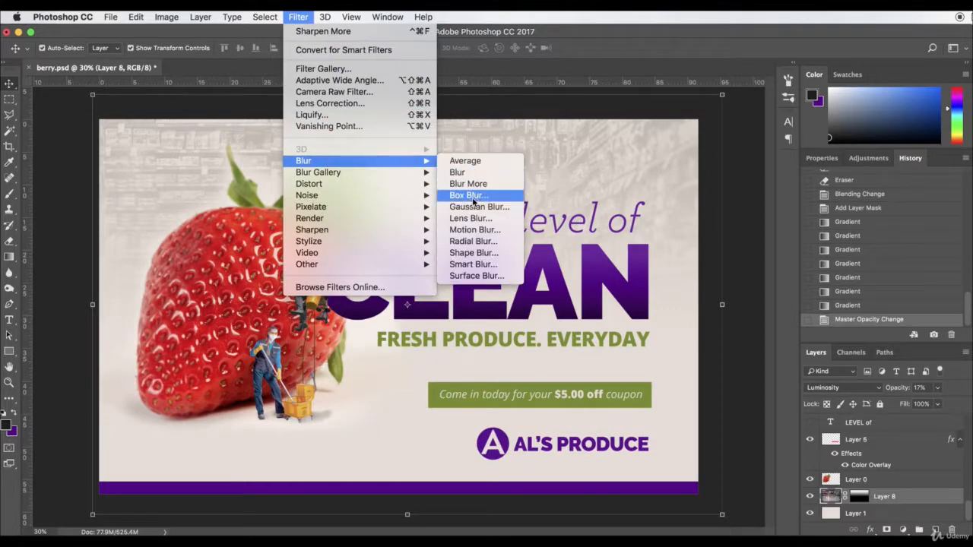
left_click(522, 209)
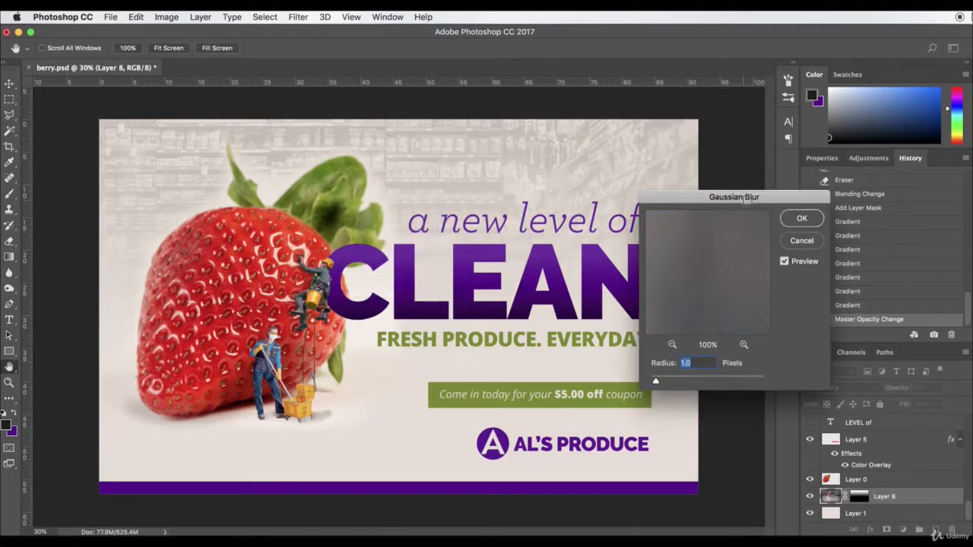
left_click_drag(740, 191, 319, 294)
left_click(256, 480)
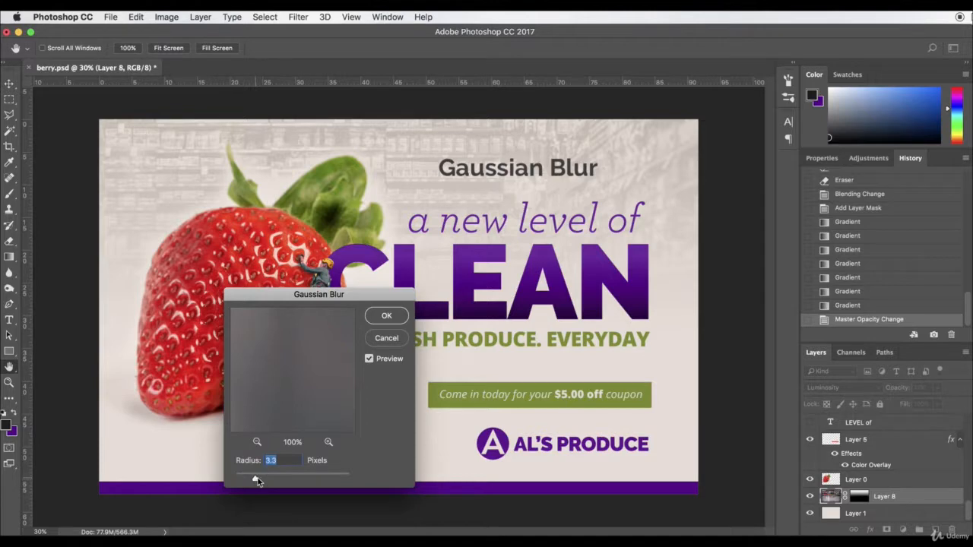
left_click_drag(284, 480, 266, 479)
left_click(386, 316)
key("v")
left_click(374, 311)
left_click(67, 108)
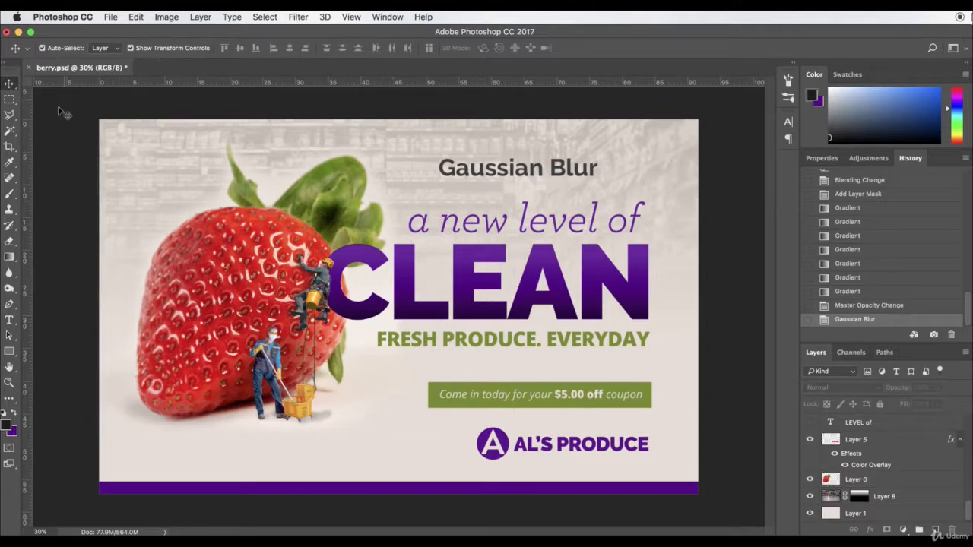
- Hide and show Layer 8 to compare the ad with and without the supermarket background
left_click(419, 171)
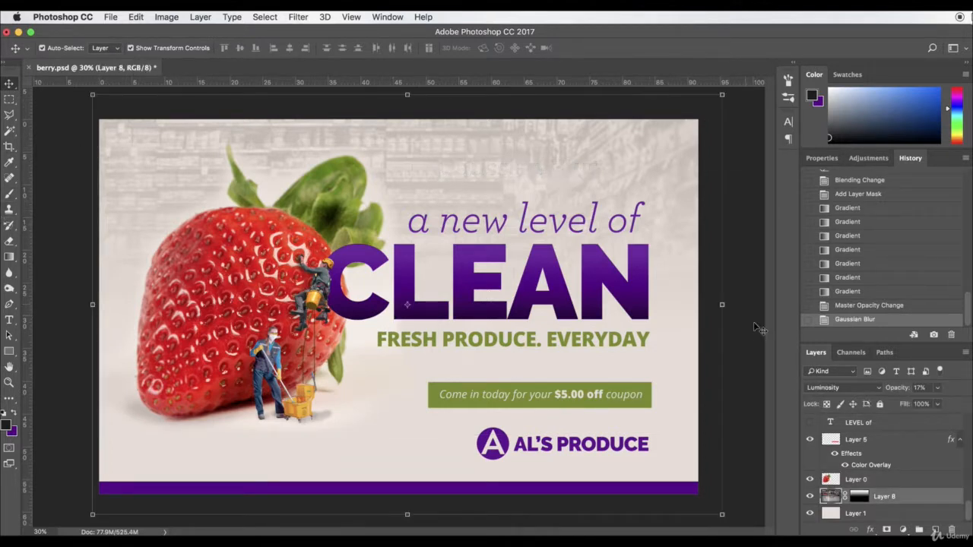
left_click(810, 496)
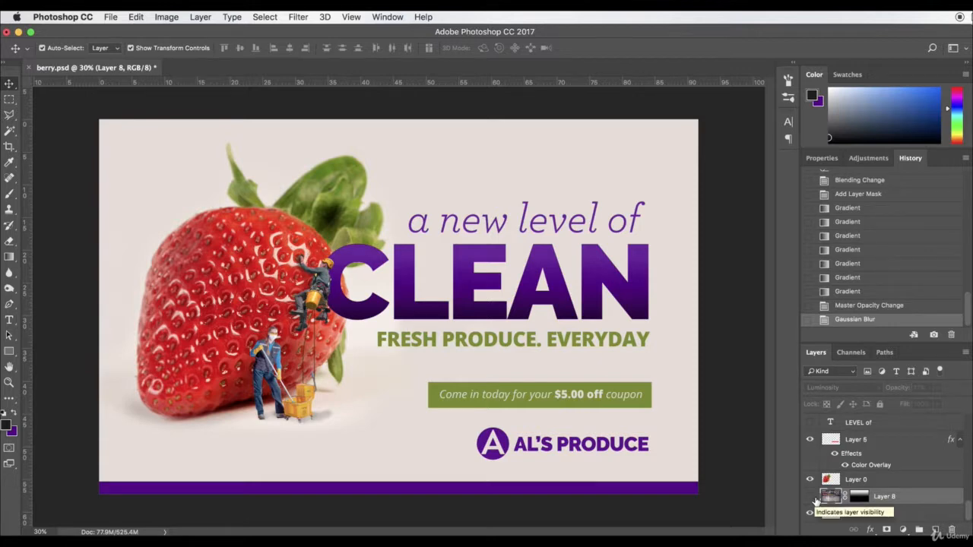
left_click(810, 496)
left_click(745, 389)
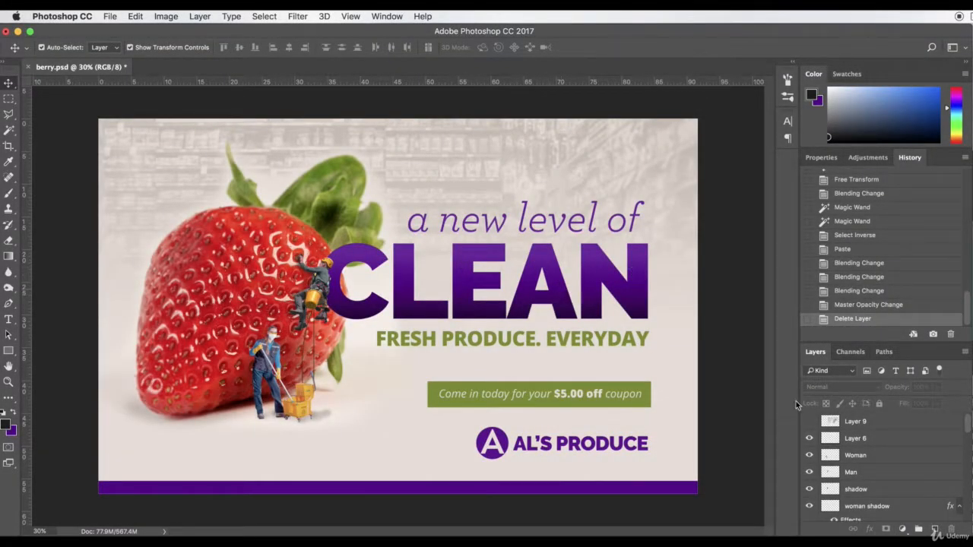
- Bring abstract-attractive-backdrop-988872.jpg into berry.psd as a new layer and enlarge it to slightly over half the canvas width
key("super+Tab")
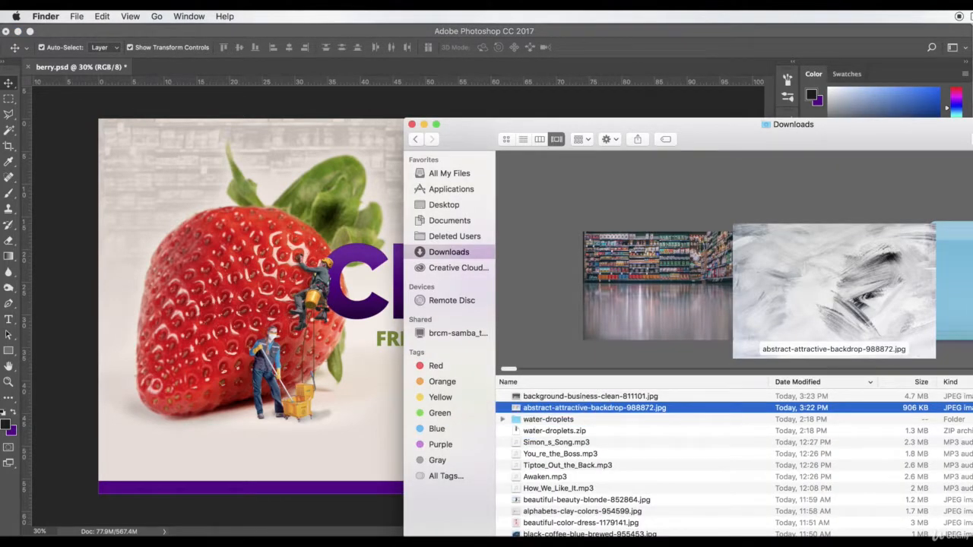
key("super+o")
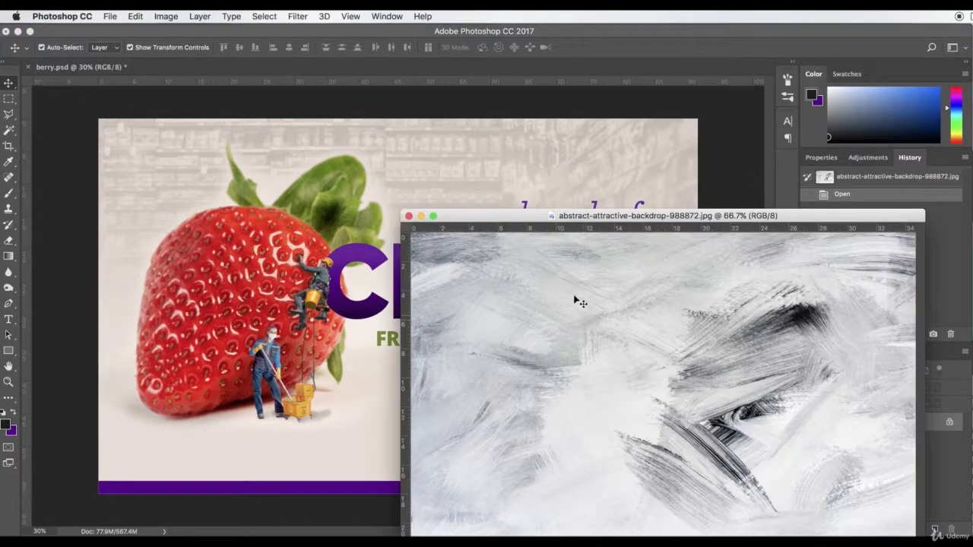
left_click_drag(581, 303, 358, 260)
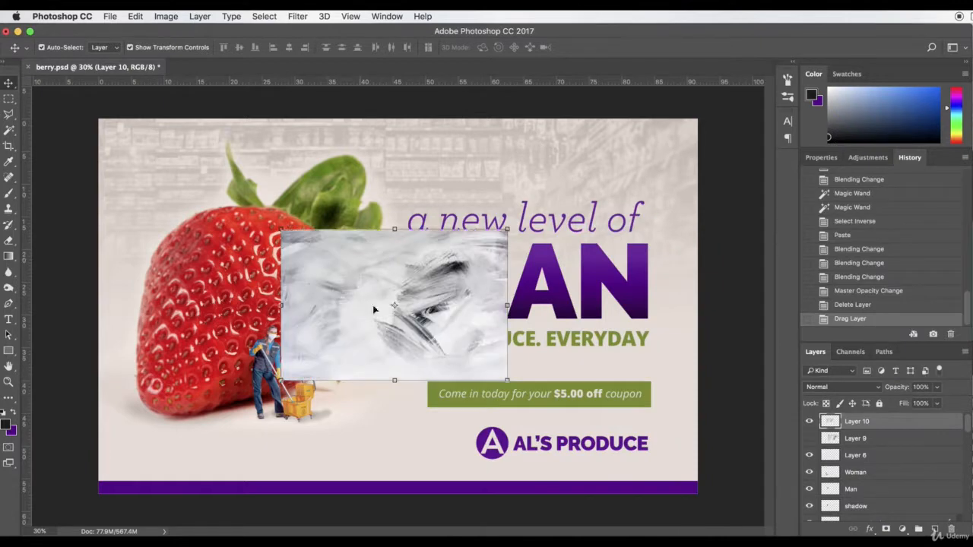
left_click_drag(445, 282, 479, 260)
key("super+t")
left_click_drag(541, 351, 671, 395)
key("Return")
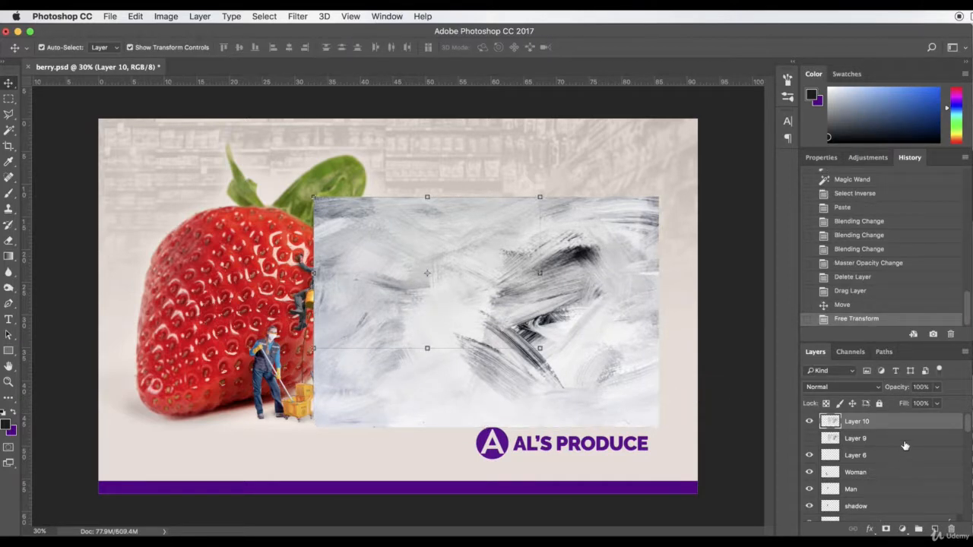
- Move the brush-stroke texture on Layer 10 directly below the CLEAN layer
scroll(918, 425, "down", 8)
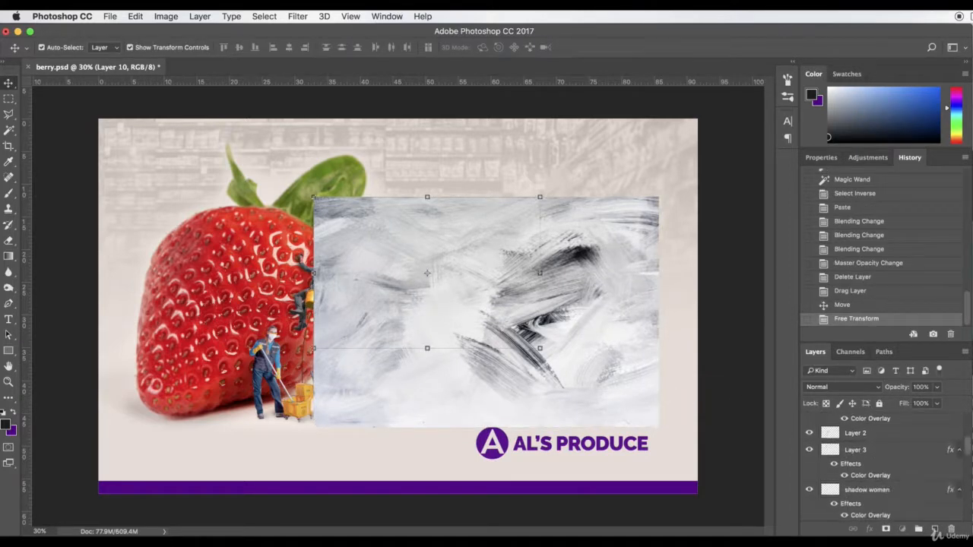
scroll(864, 484, "down", 10)
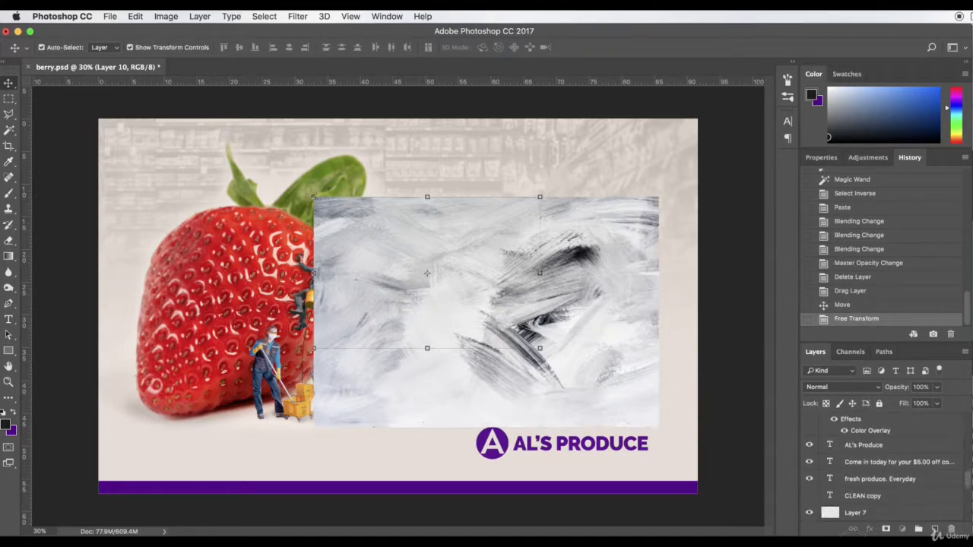
left_click_drag(863, 485, 870, 496)
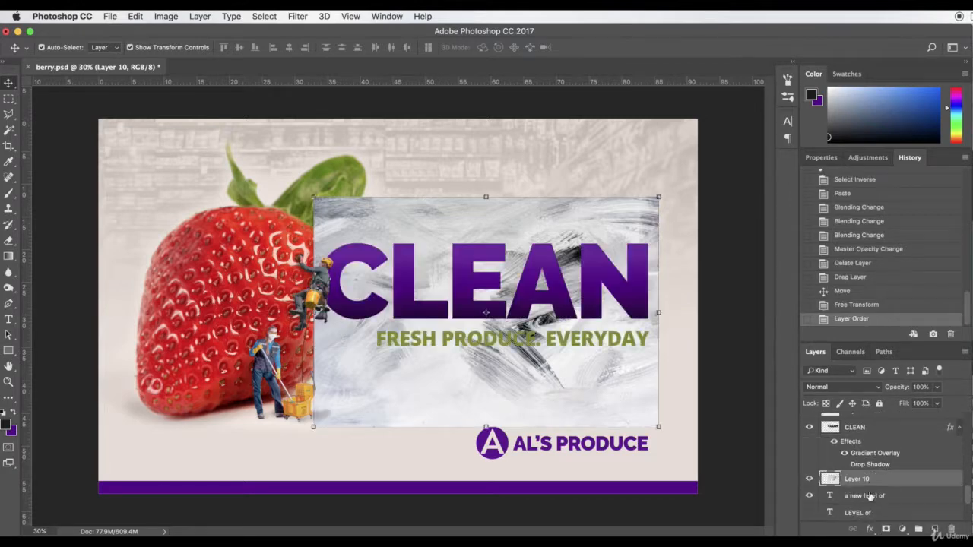
- Select the area around the CLEAN letters, including the A's opening, with the Magic Wand and clear it from Layer 10
left_click(472, 264)
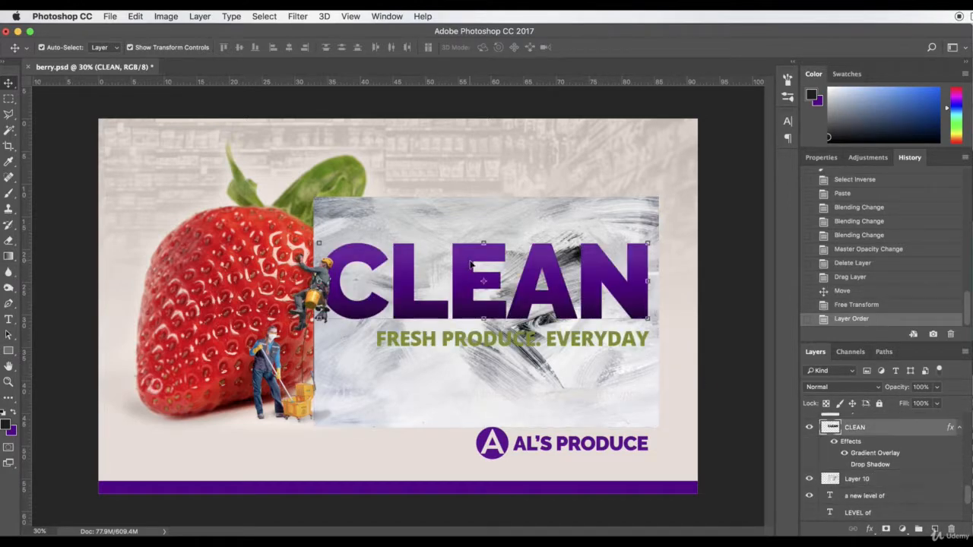
left_click(8, 130)
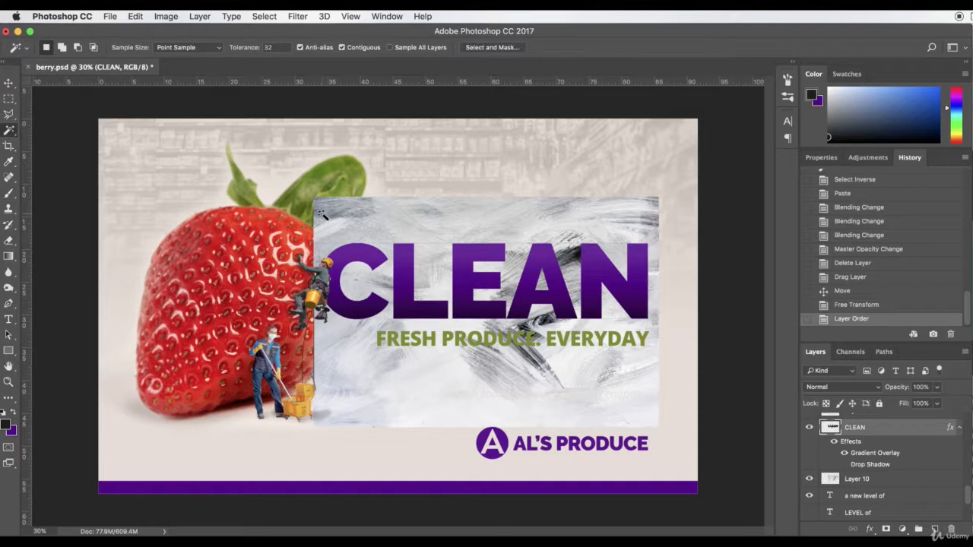
left_click(399, 215)
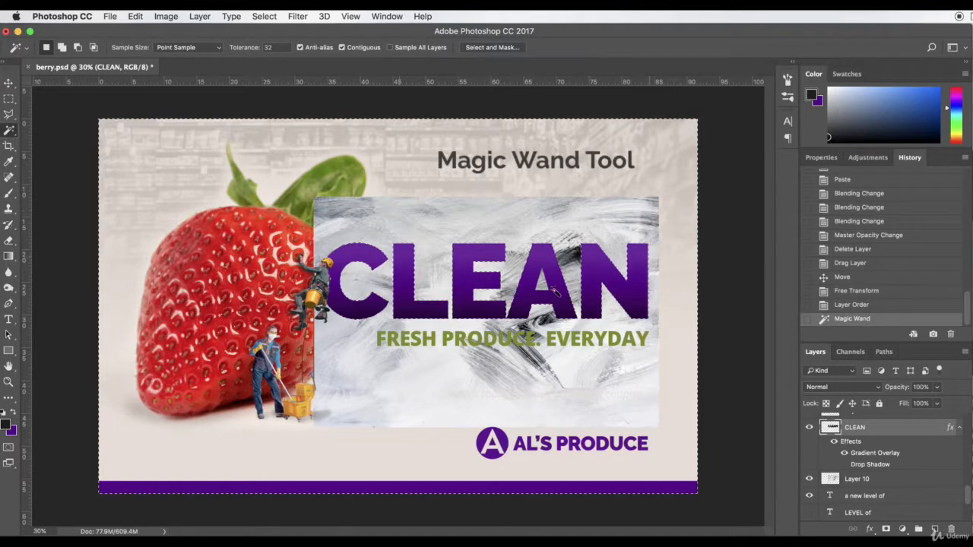
key("shift")
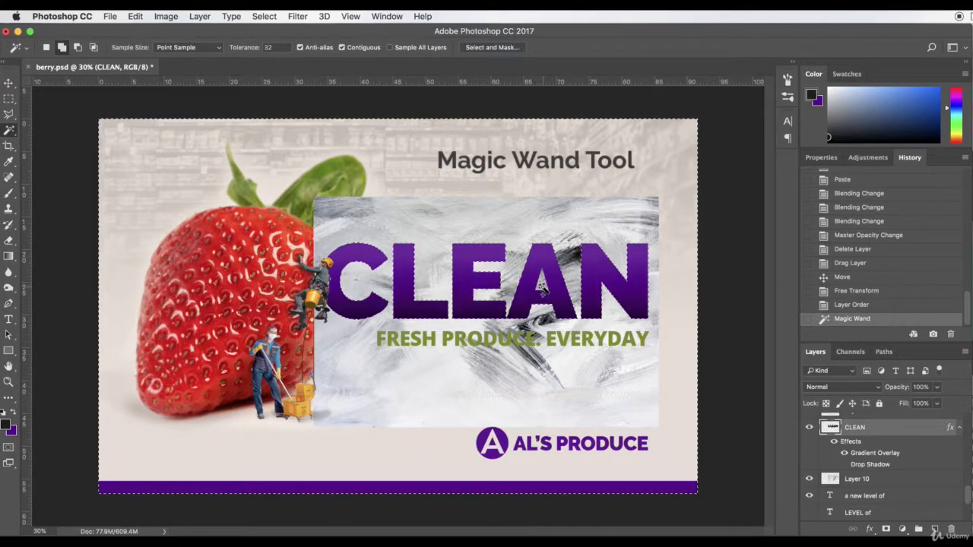
left_click(542, 285, "shift")
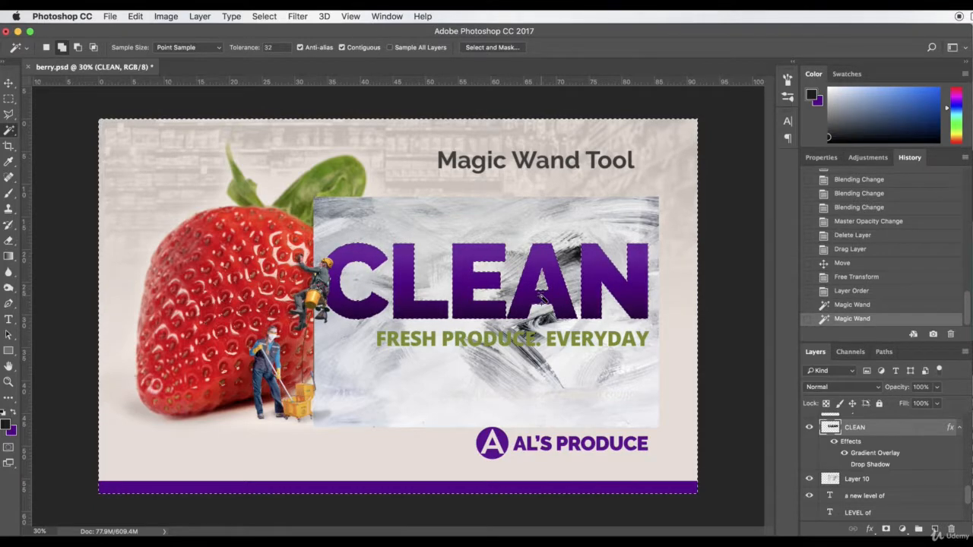
scroll(863, 489, "down", 4)
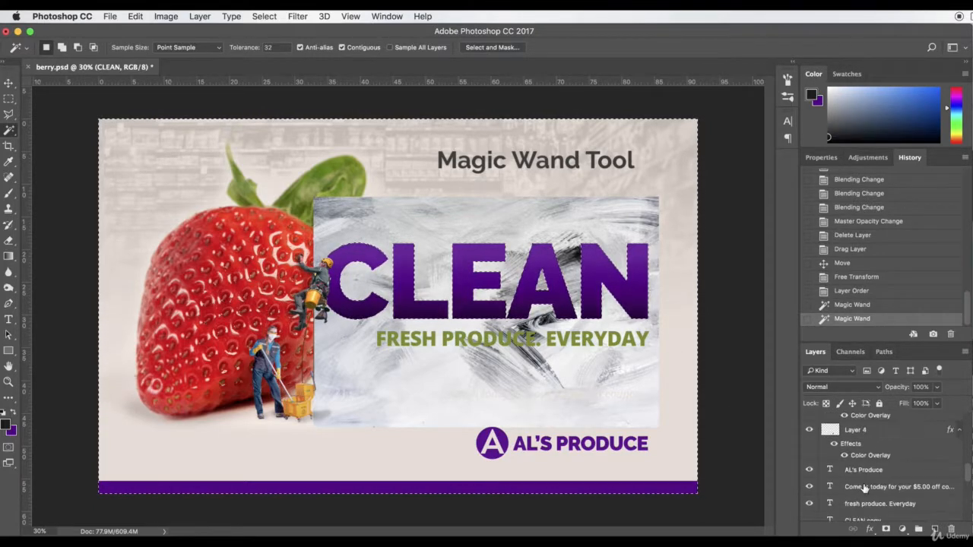
scroll(859, 446, "up", 4)
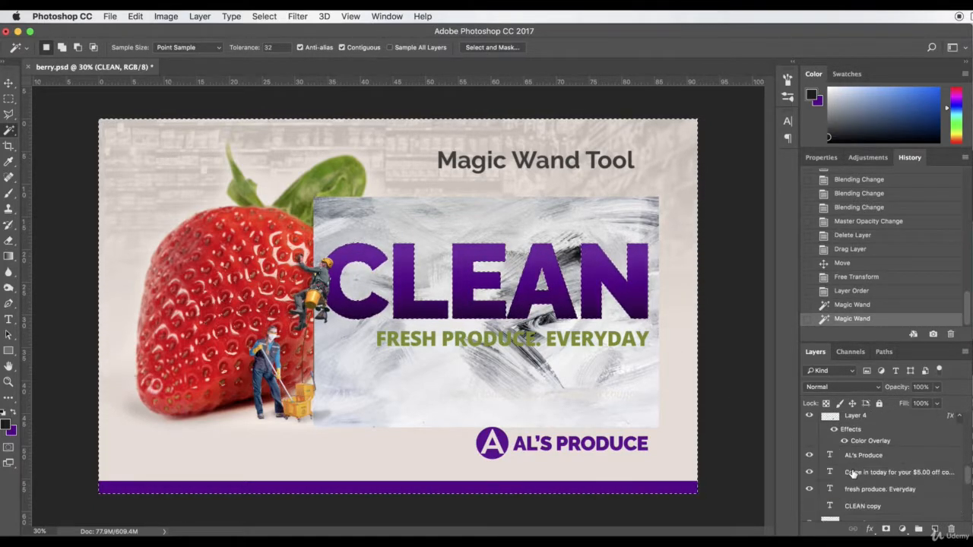
scroll(853, 475, "up", 3)
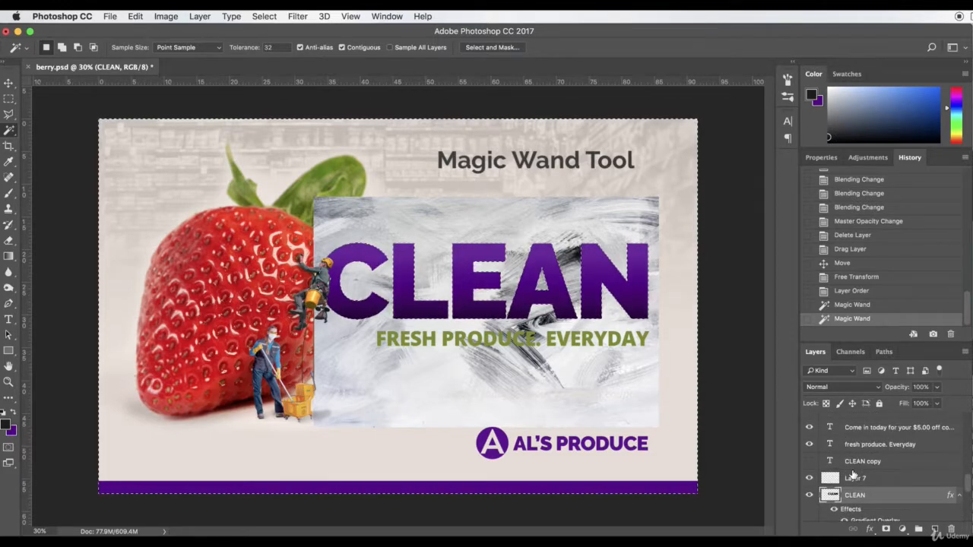
scroll(853, 475, "down", 3)
left_click(861, 491)
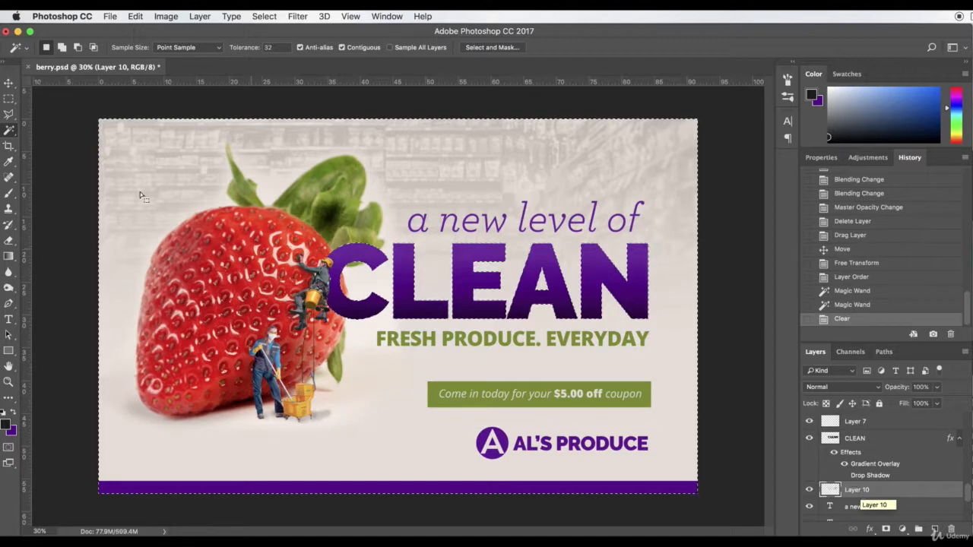
- Deselect the cleared area and move Layer 10 directly above the CLEAN layer
left_click(9, 99)
left_click(63, 125)
left_click(9, 82)
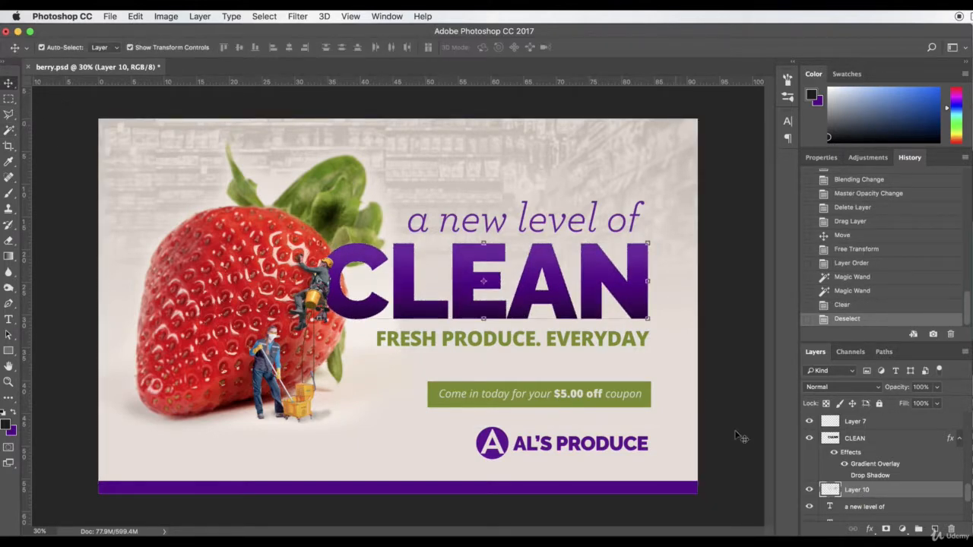
left_click_drag(892, 491, 891, 439)
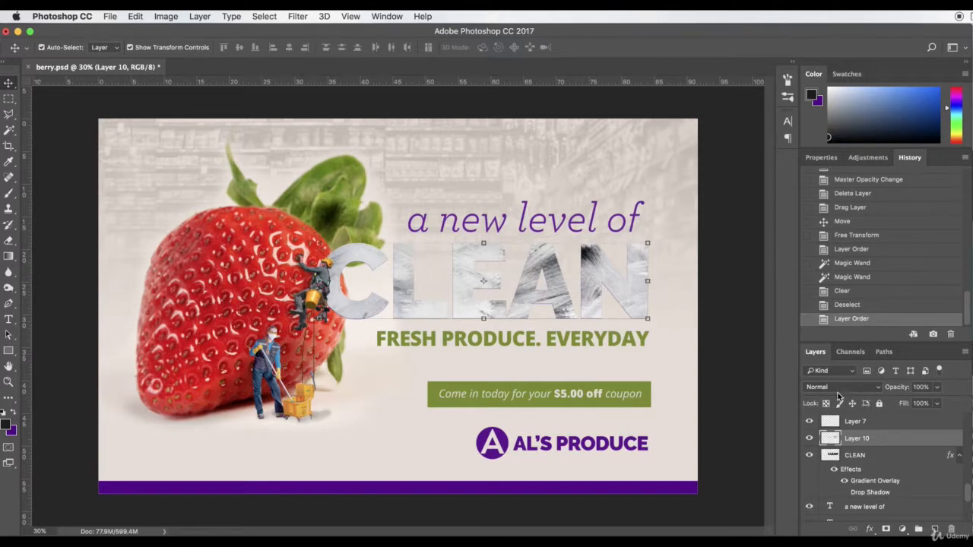
- Try the Overlay, Soft Light, Hard Light, Luminosity and Multiply blend modes on Layer 10
left_click(822, 391)
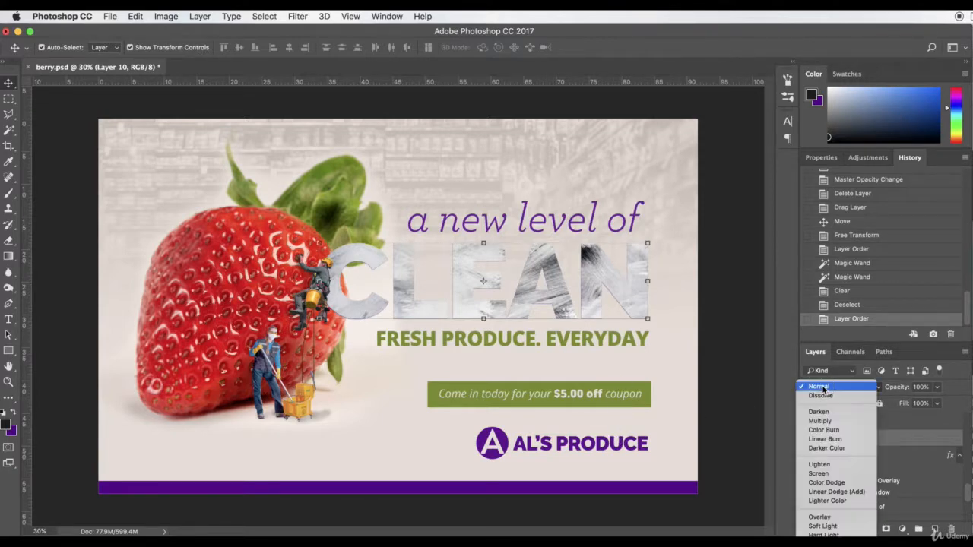
left_click(823, 517)
left_click(809, 438)
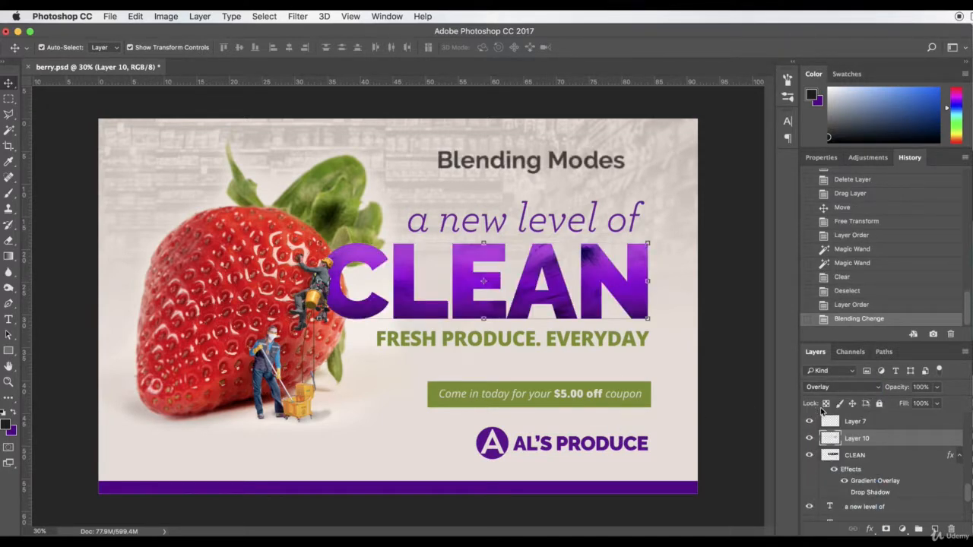
left_click(841, 388)
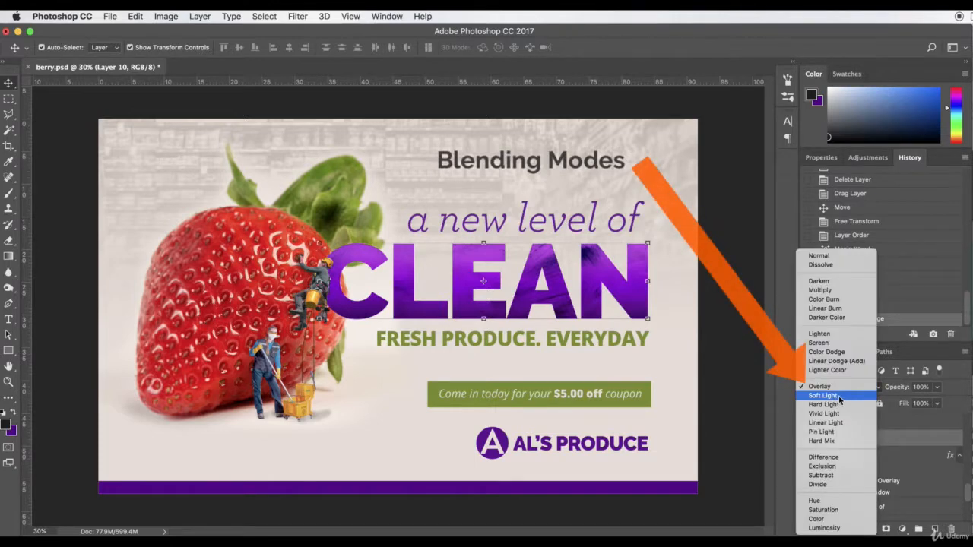
left_click(839, 396)
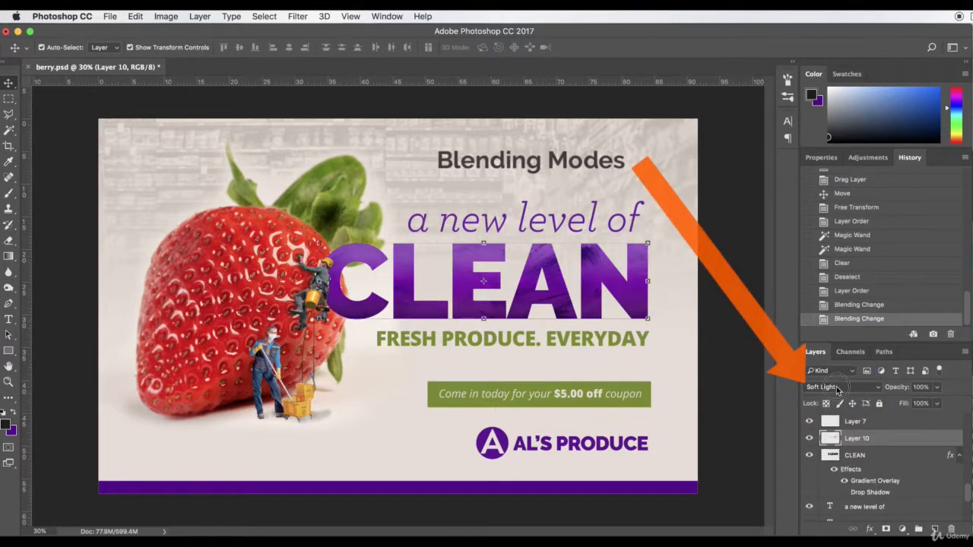
left_click(839, 389)
left_click(835, 396)
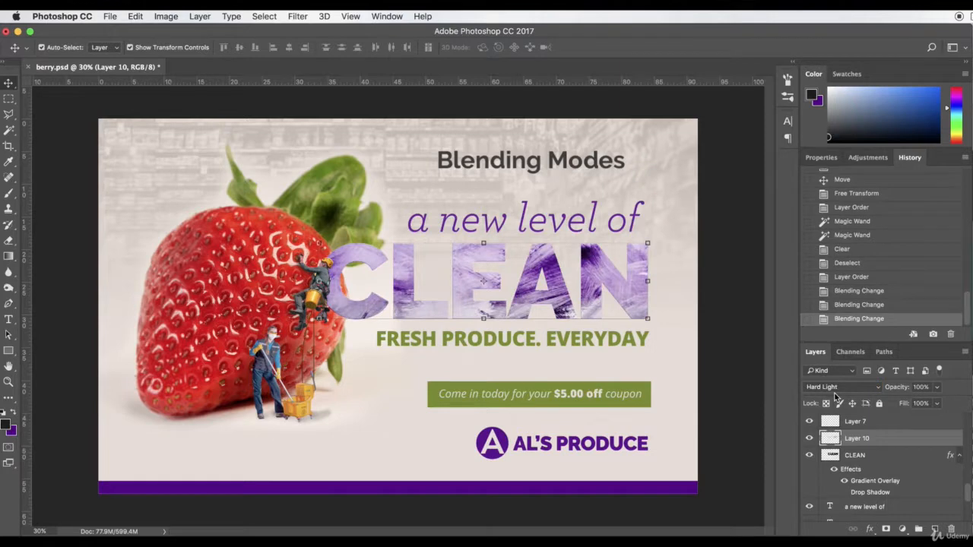
left_click(837, 389)
left_click(821, 510)
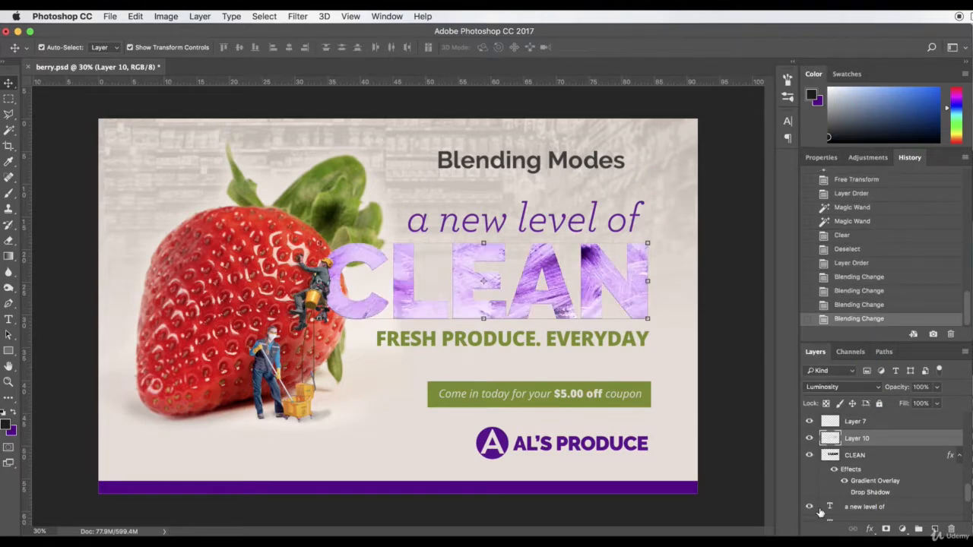
left_click(832, 390)
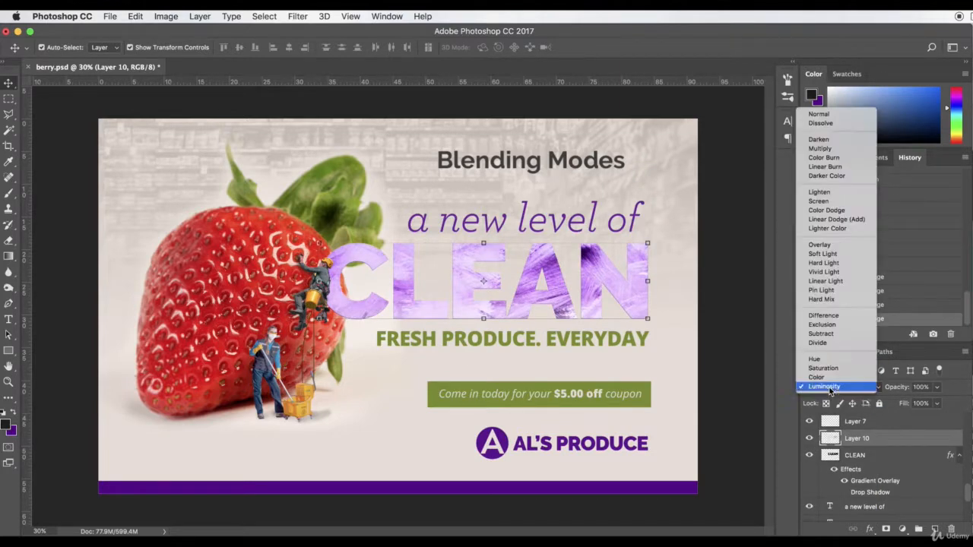
left_click(837, 149)
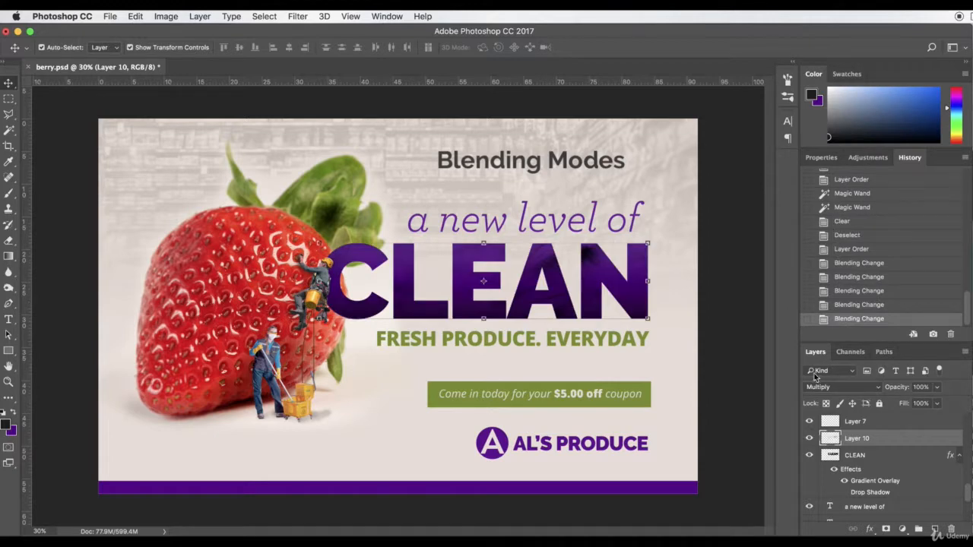
left_click(742, 347)
left_click(637, 276)
- Set Layer 10's blend mode to Soft Light and lower its opacity to 45%
left_click(832, 386)
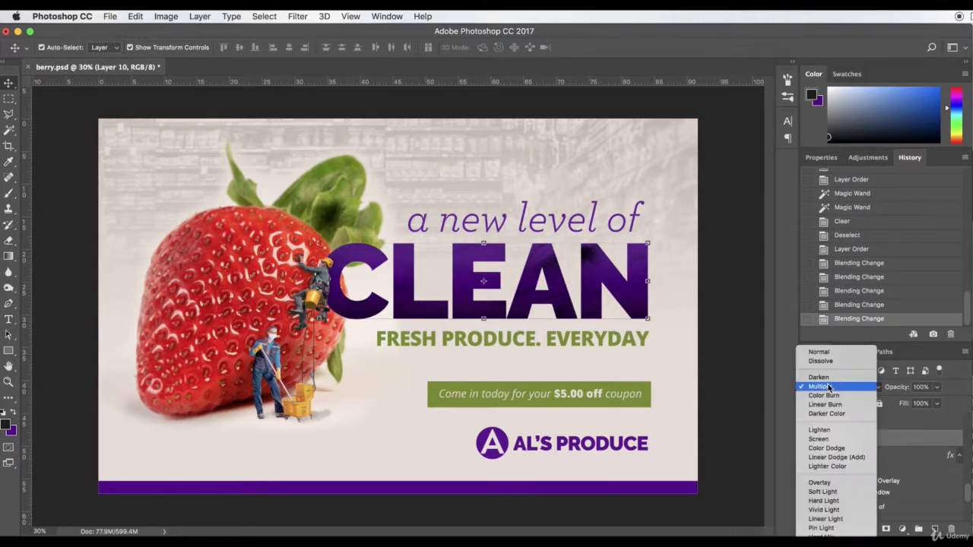
left_click(832, 497)
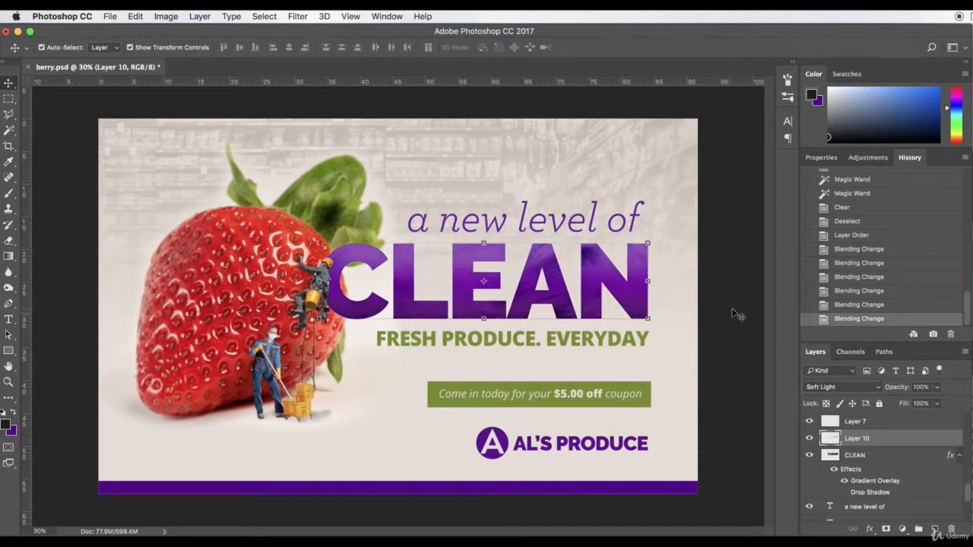
left_click(938, 388)
left_click(913, 403)
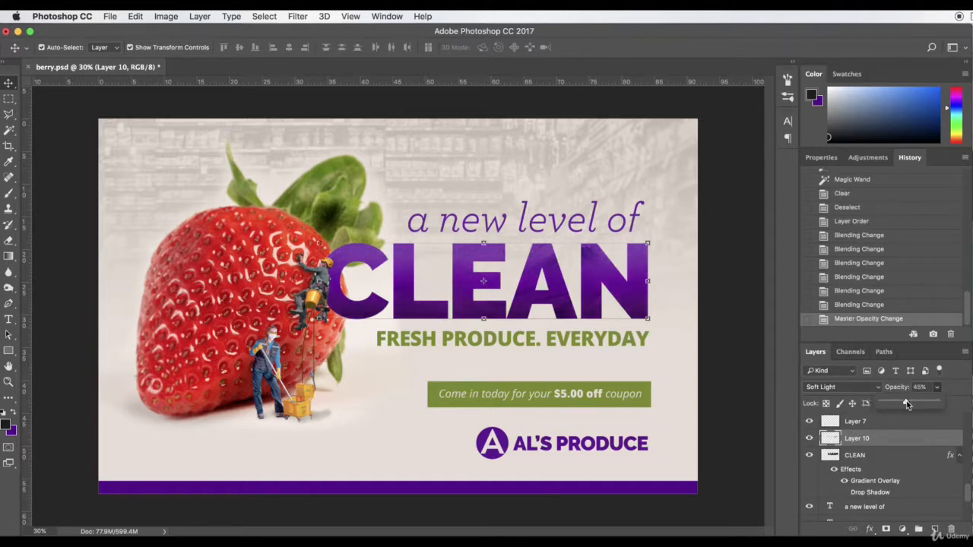
- Zoom to 55% and hide and show Layer 10 to compare the CLEAN lettering with and without the texture
left_click(731, 277)
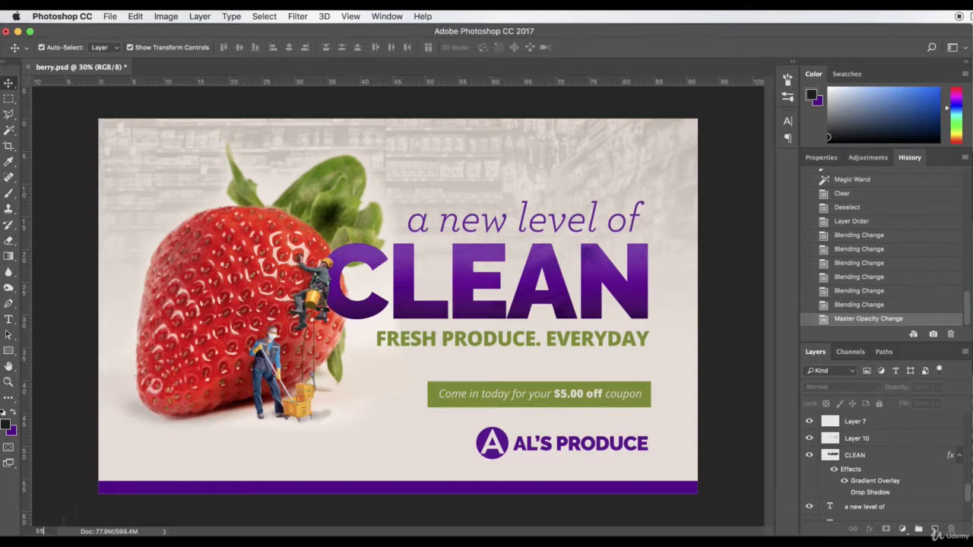
key("Return")
left_click(304, 317)
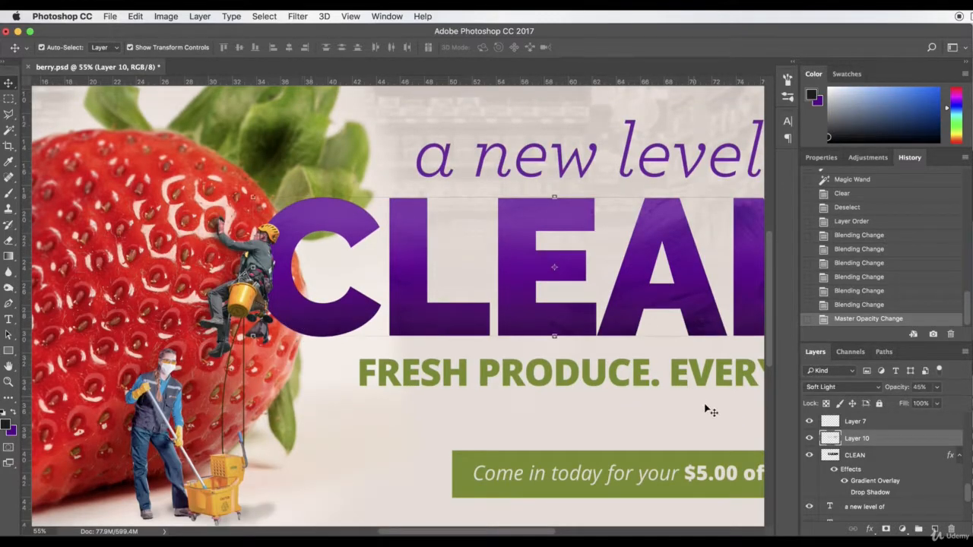
left_click(809, 439)
left_click(809, 439)
left_click(809, 438)
left_click(808, 439)
- Identify the CLEAN layer by hiding and showing it, and darken the C's edge beside the climber with the Burn tool
left_click(876, 456)
left_click(809, 455)
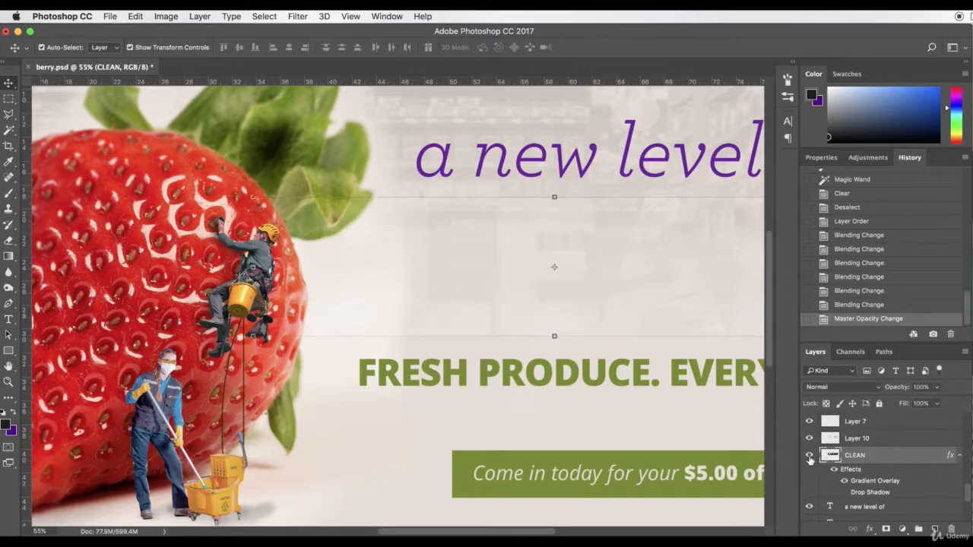
left_click(809, 455)
left_click(9, 287)
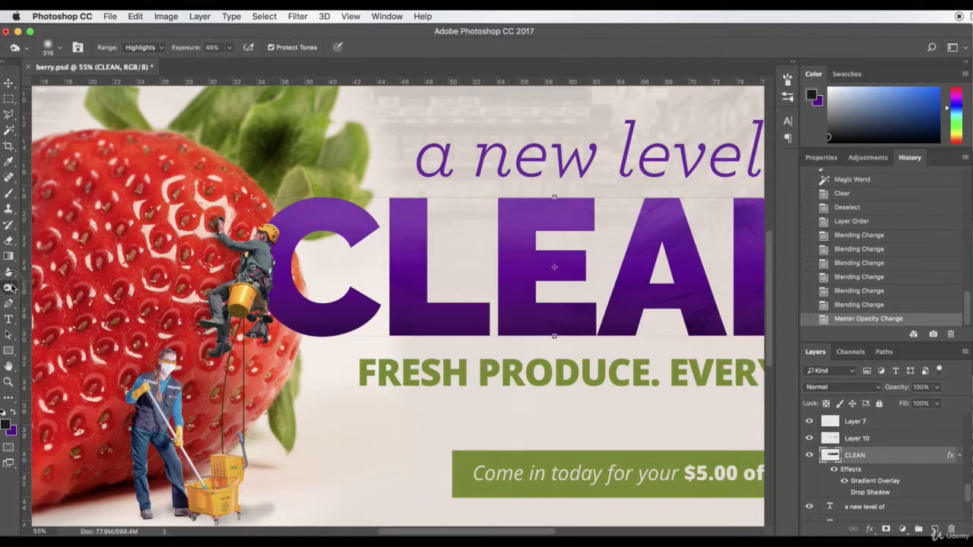
left_click(58, 298)
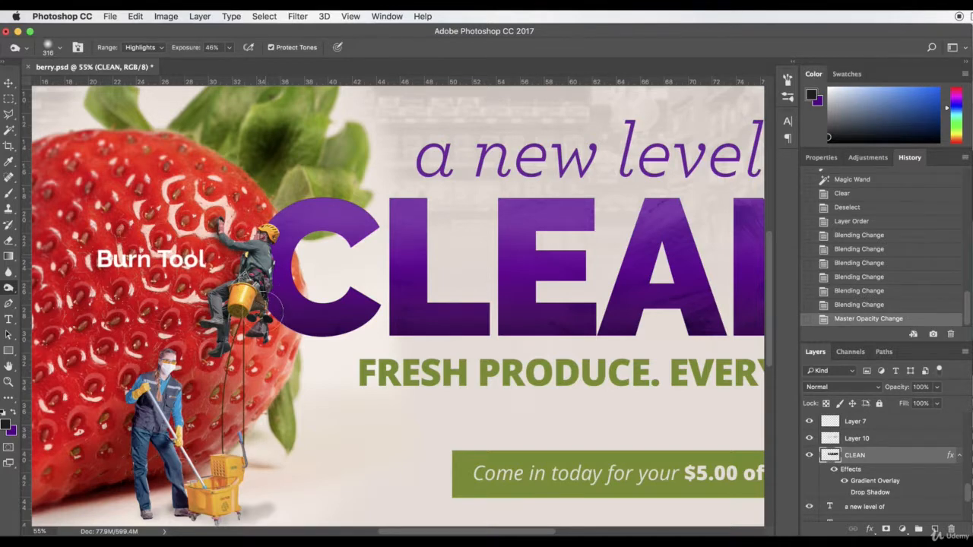
left_click(267, 295)
- Burn the C's edge beside the climber again, first at 100% exposure and then with the range set to Shadows
left_click(228, 47)
left_click_drag(227, 62, 293, 69)
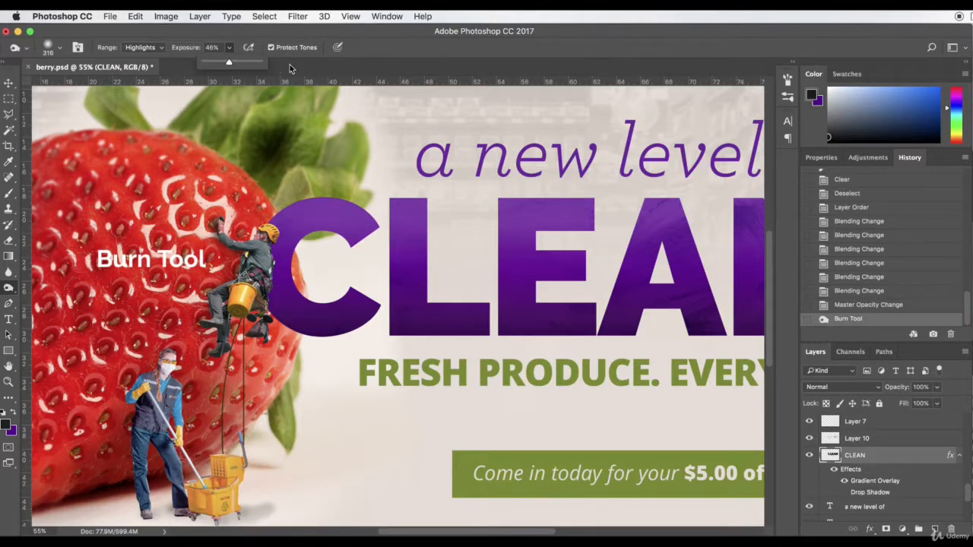
left_click(268, 293)
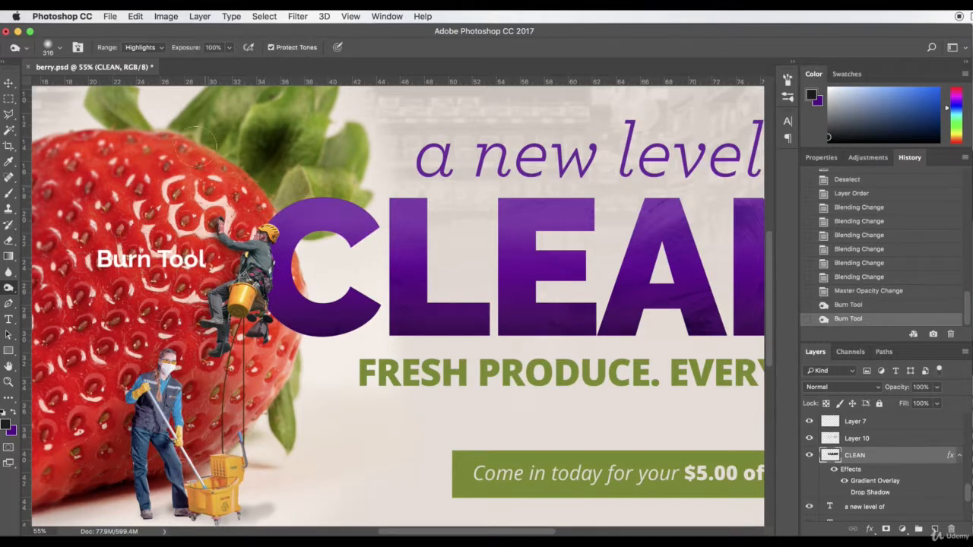
left_click(148, 48)
left_click(140, 29)
left_click(250, 294)
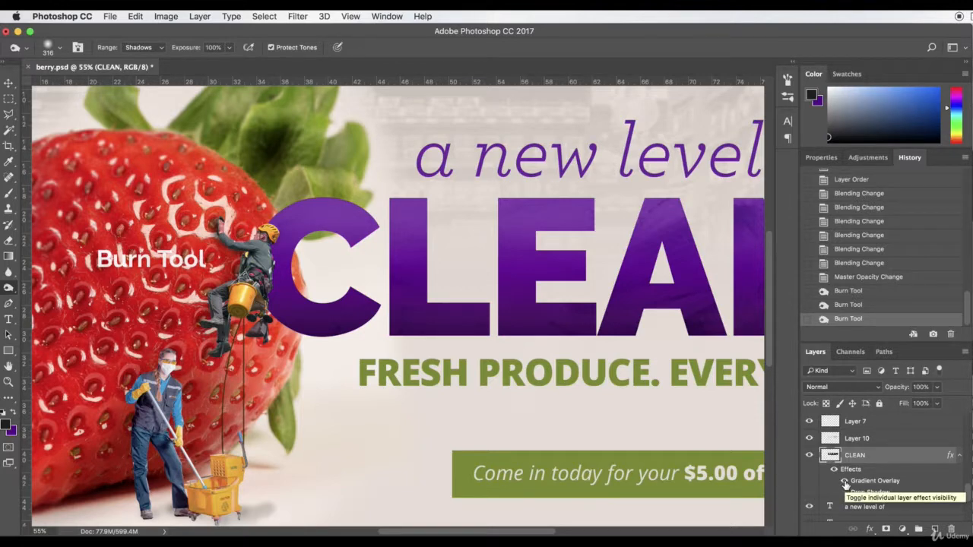
- Check the CLEAN layer's Gradient Overlay settings and rasterize its layer style
double_click(897, 460)
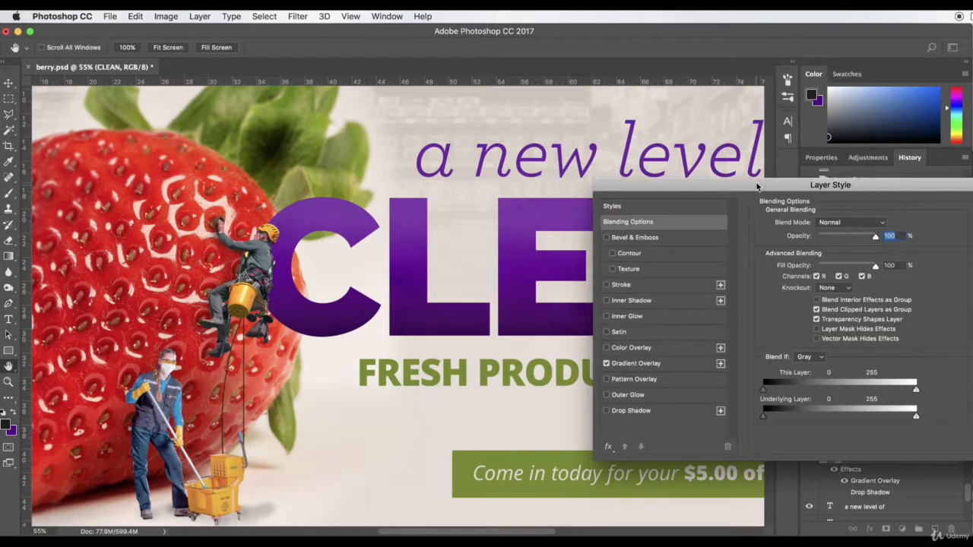
left_click_drag(756, 187, 578, 225)
left_click(444, 405)
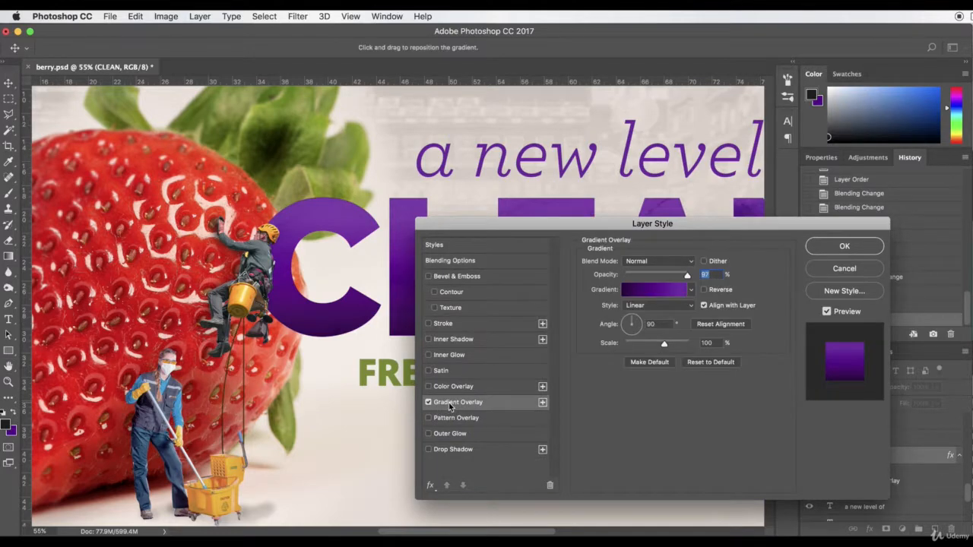
left_click(828, 249)
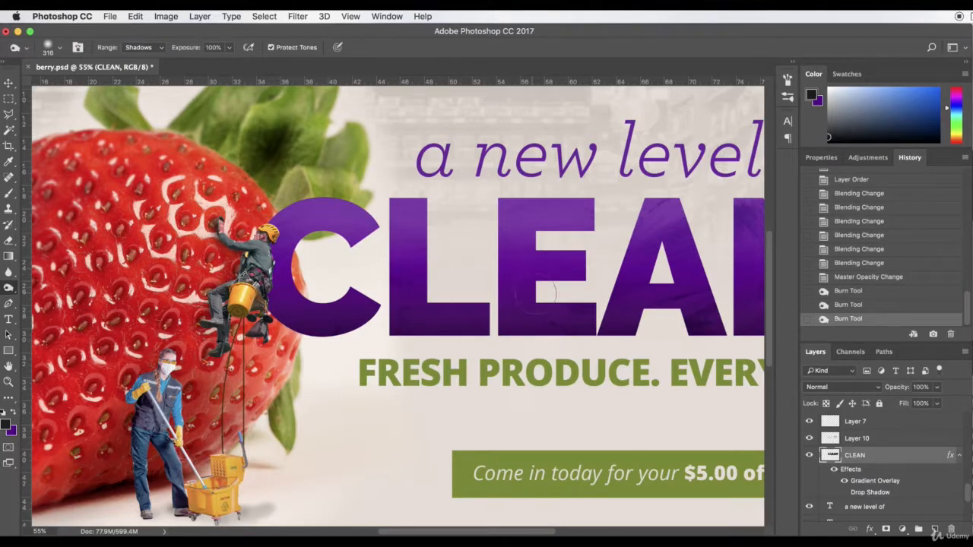
right_click(880, 455)
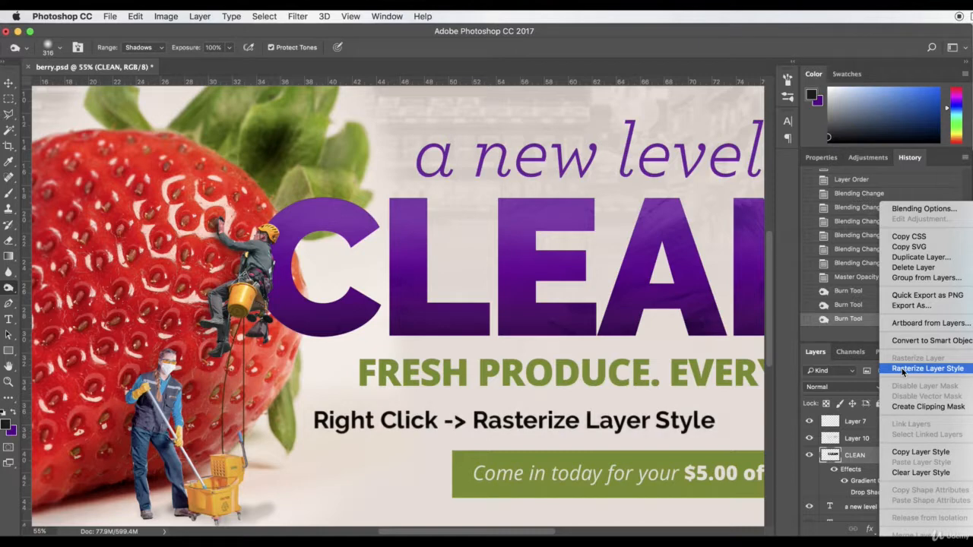
left_click(902, 368)
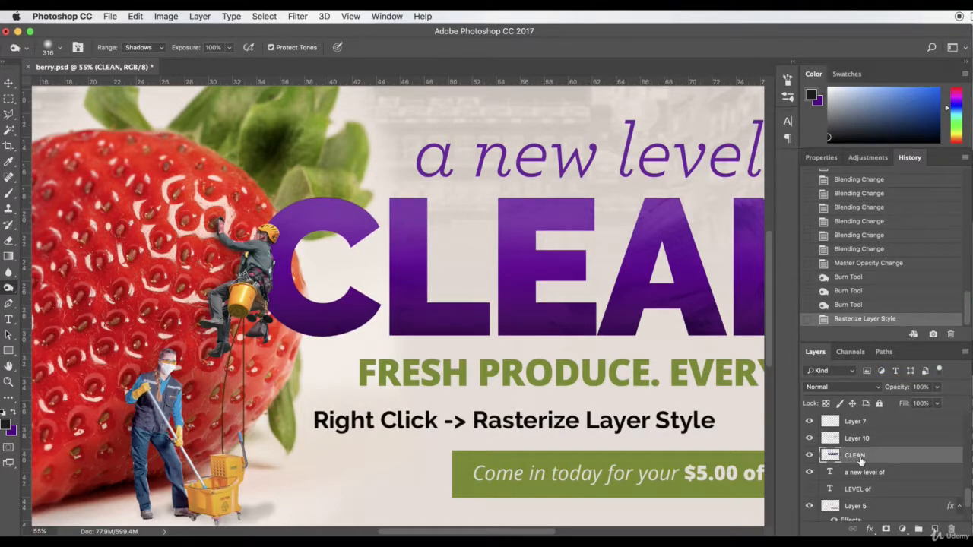
- Try darkening the C's edge beside the climber with the Burn tool, and revert to the Rasterize Layer Style history state
right_click(6, 287)
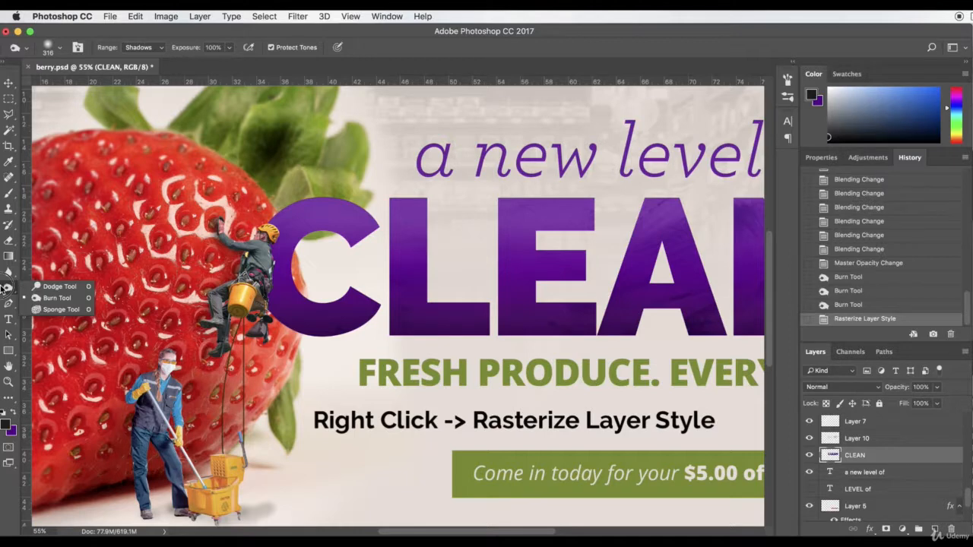
left_click(53, 287)
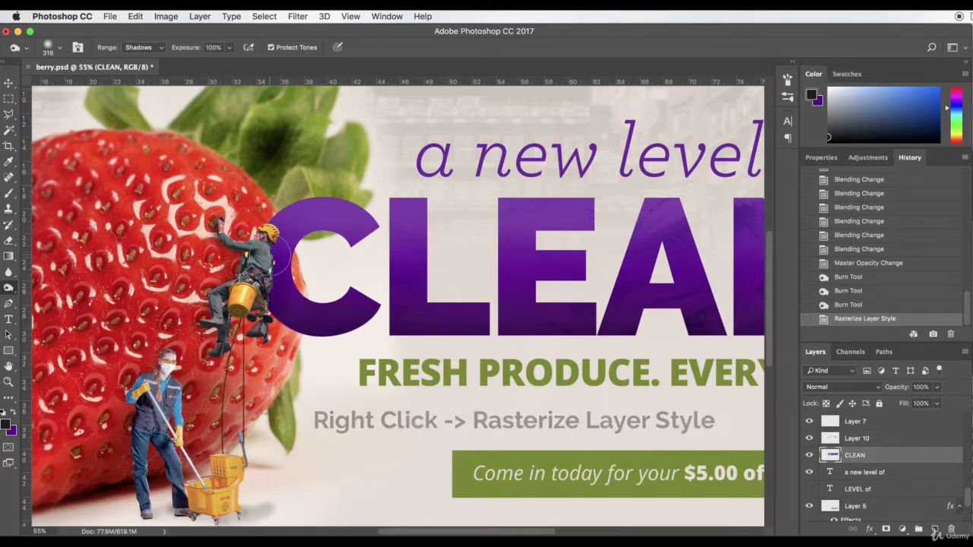
left_click_drag(280, 220, 258, 308)
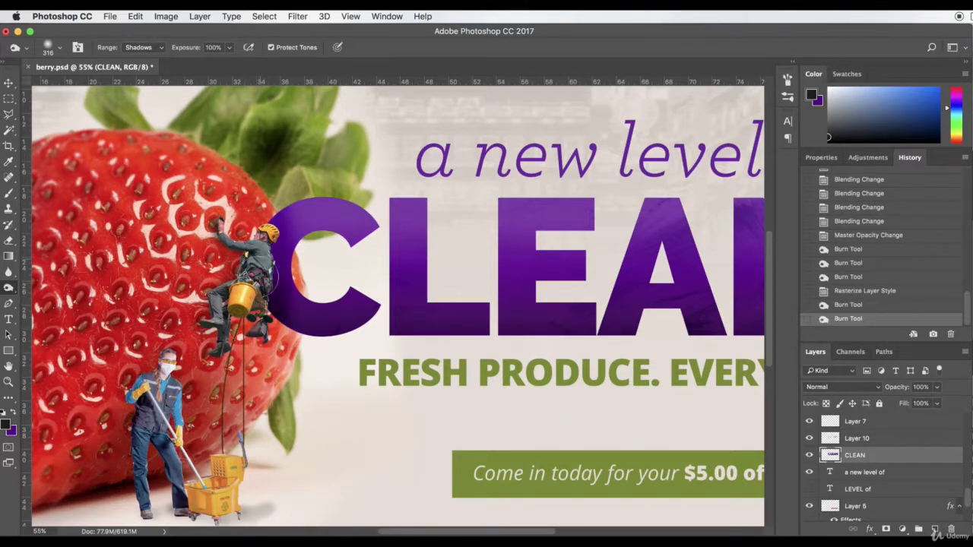
left_click_drag(276, 240, 258, 320)
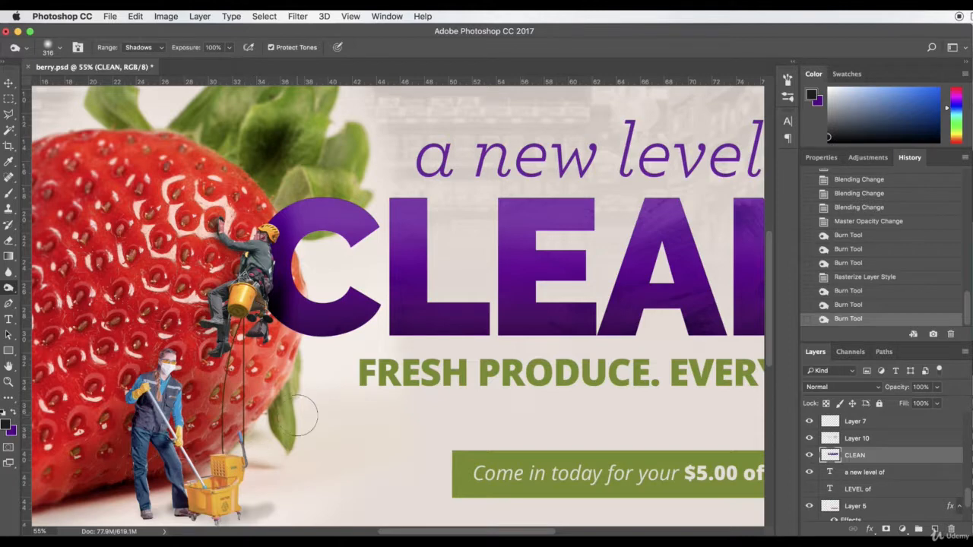
left_click(865, 276)
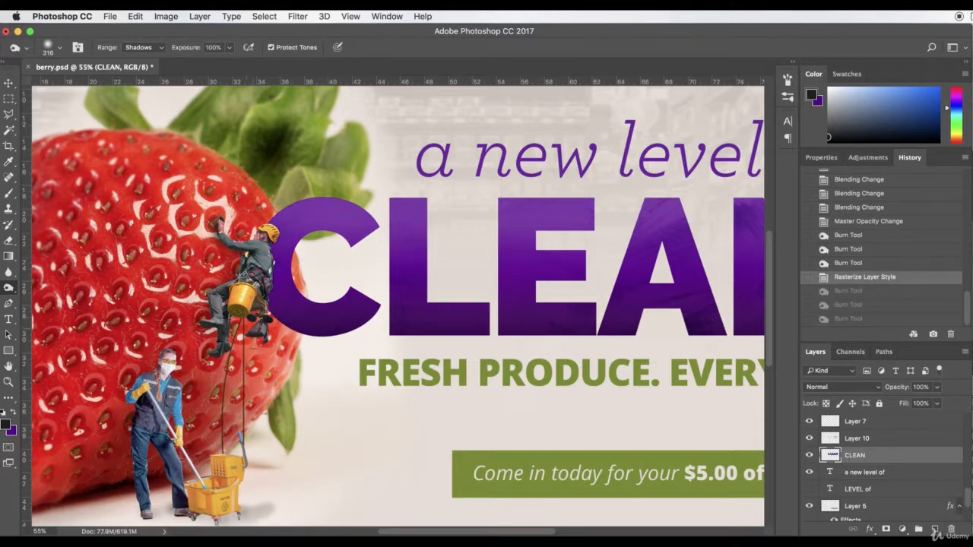
- Burn the CLEAN lettering along the C's edge beside the climber with several short strokes, using the Shadows range at 100% exposure
left_click_drag(275, 225, 266, 297)
left_click_drag(275, 224, 266, 296)
left_click_drag(276, 224, 266, 296)
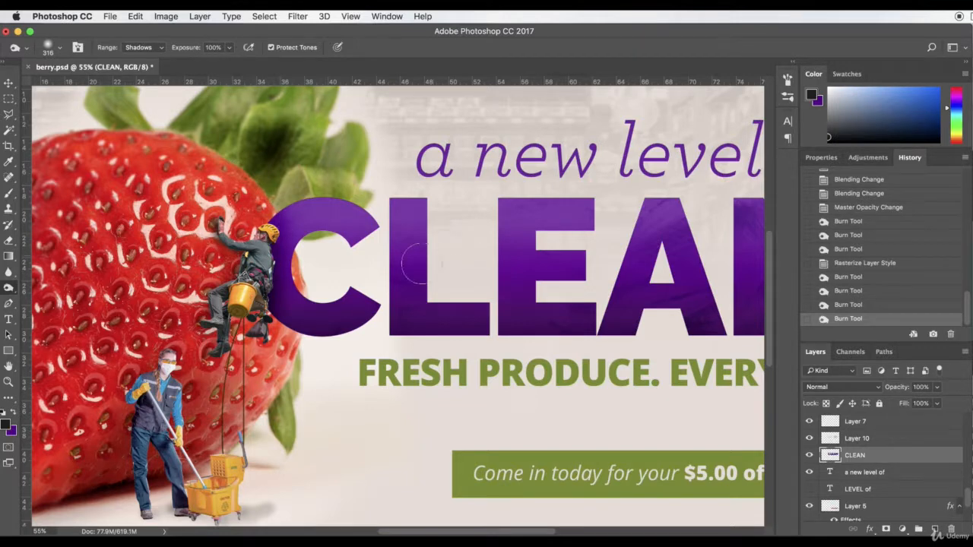
left_click_drag(283, 247, 267, 283)
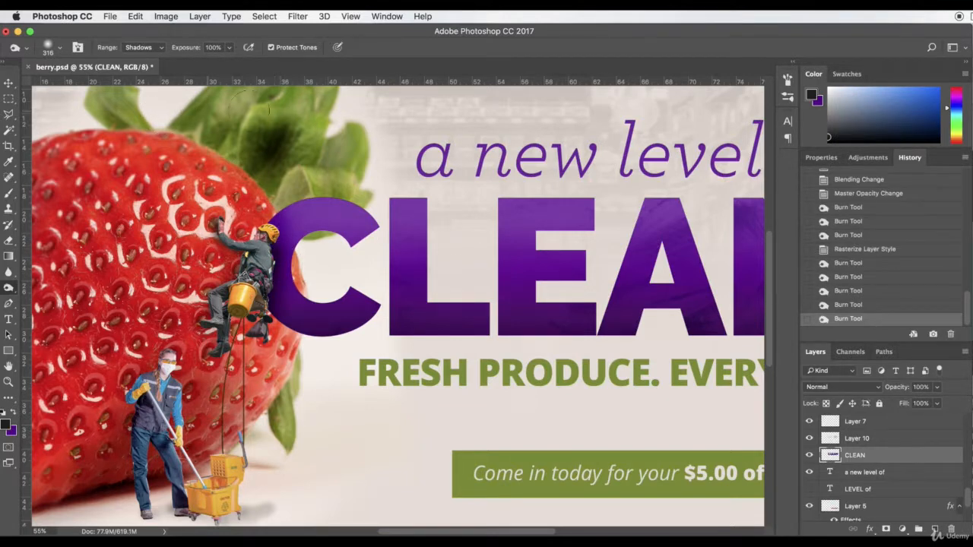
- Burn the Layer 1 background beneath the strawberry with the range set to Highlights and a brush size of 492
scroll(329, 323, "up", 2)
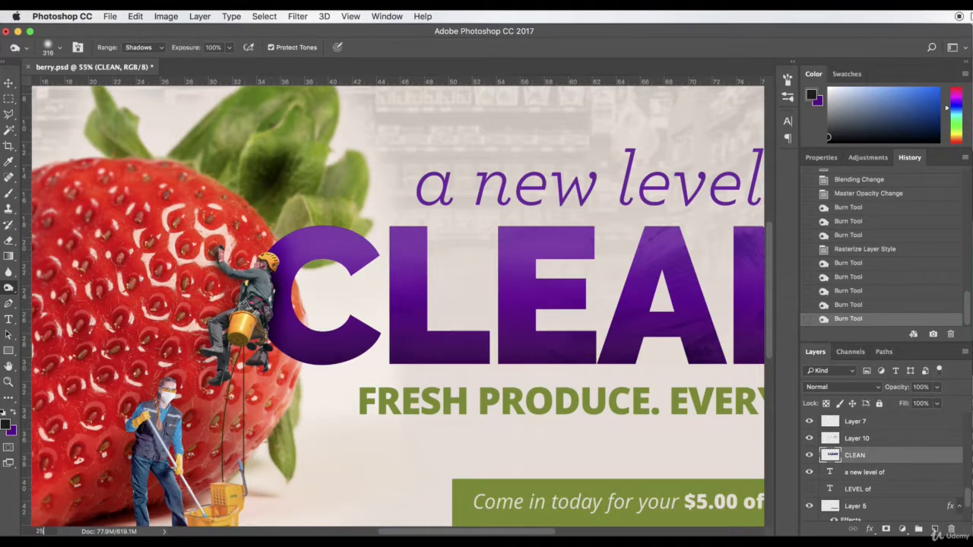
key("super+minus")
key("super+minus")
key("super+minus")
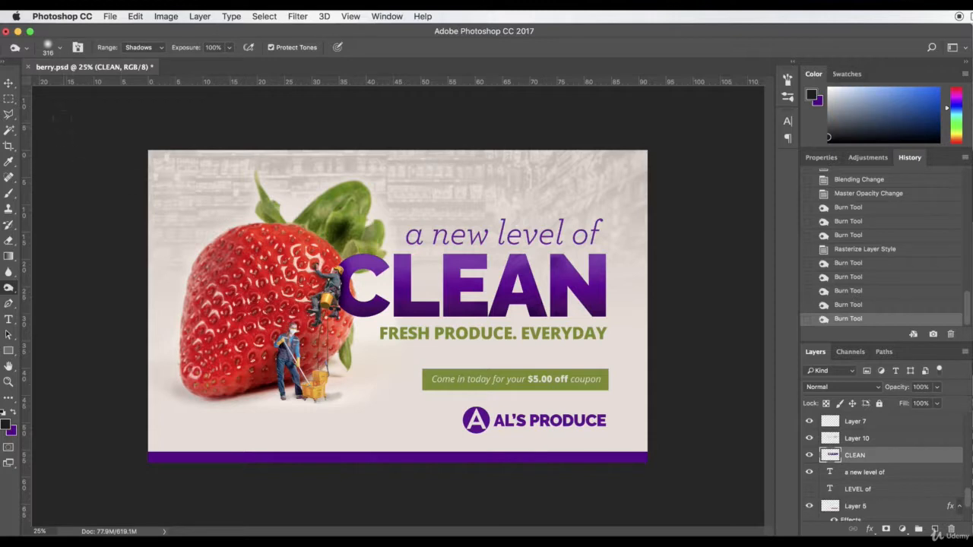
left_click(8, 82)
left_click(249, 377)
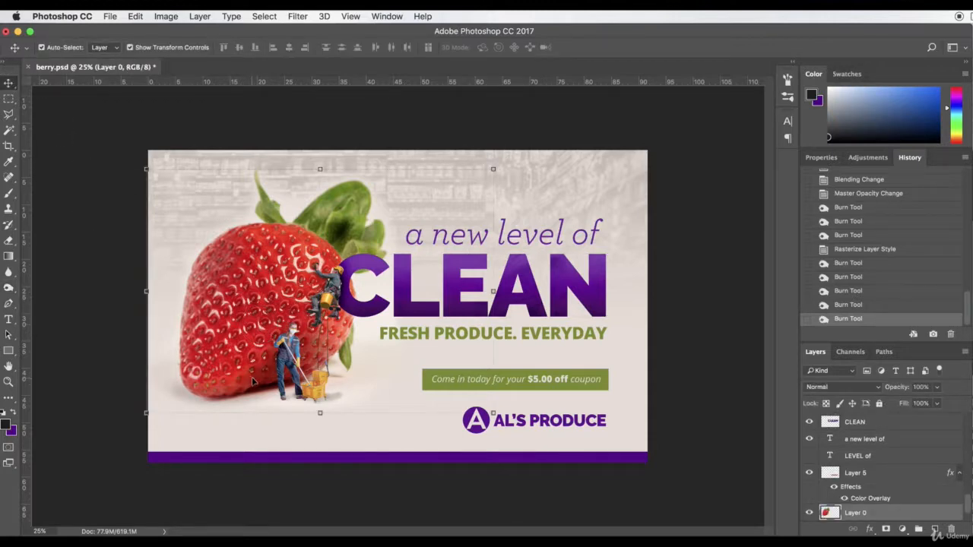
key("o")
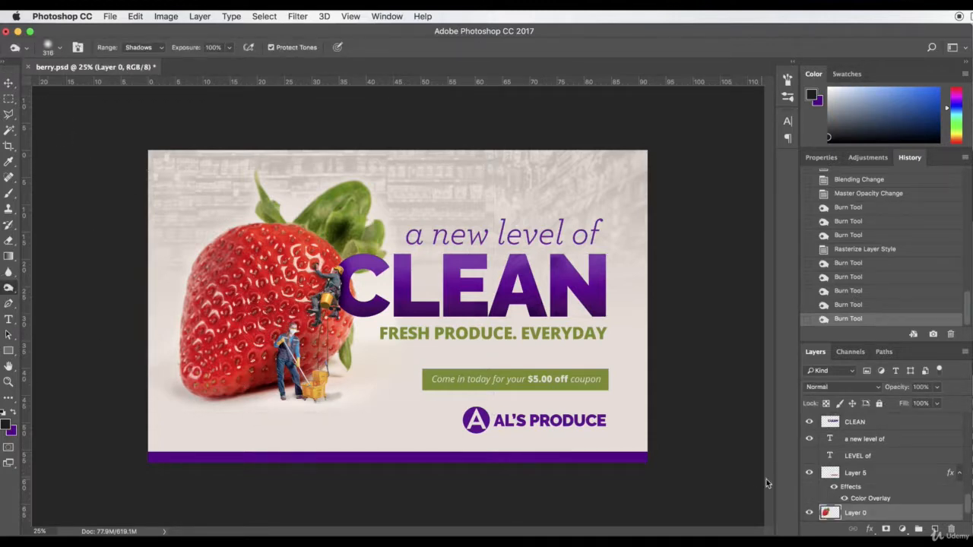
scroll(855, 486, "down", 1)
left_click(855, 512)
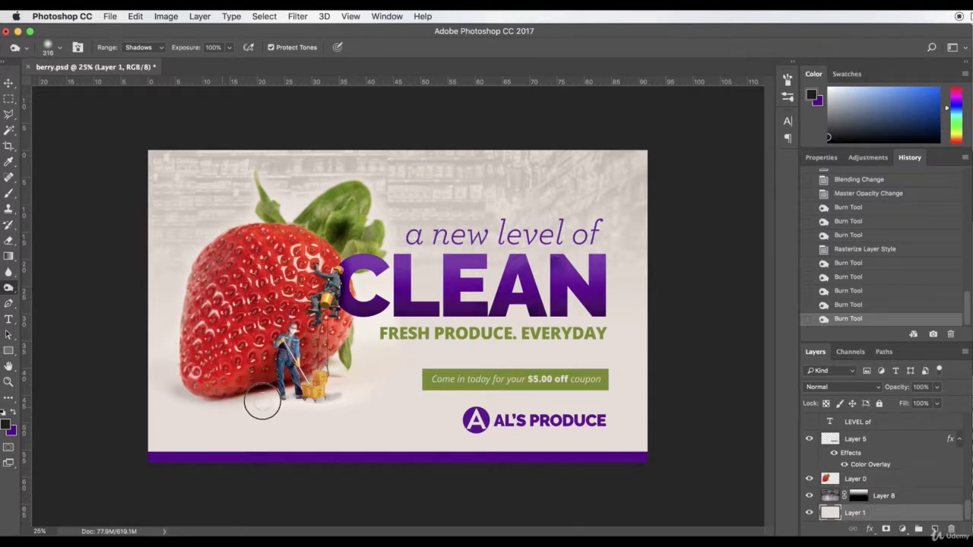
left_click_drag(263, 403, 228, 398)
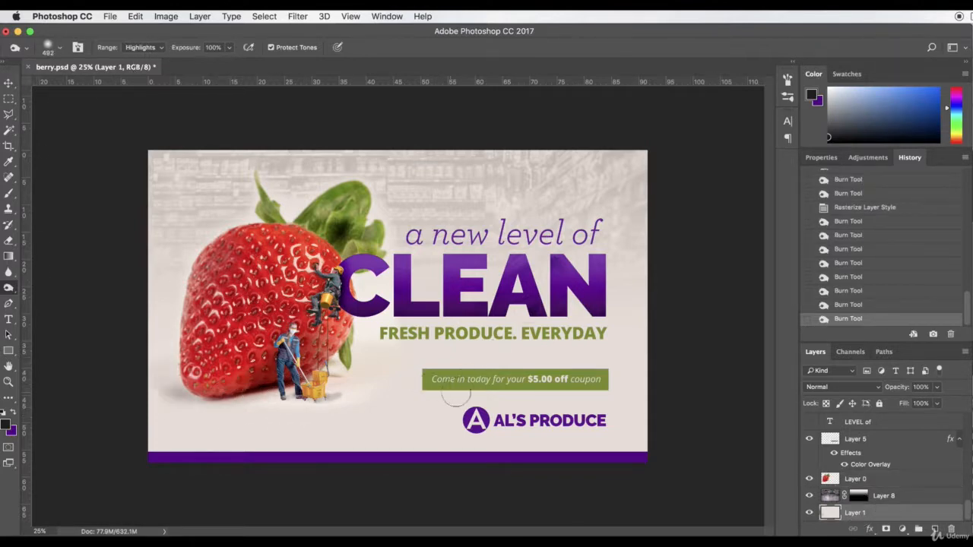
- Move the green coupon banner and its text slightly up, away from the AL'S PRODUCE logo
left_click(8, 83)
left_click(430, 378)
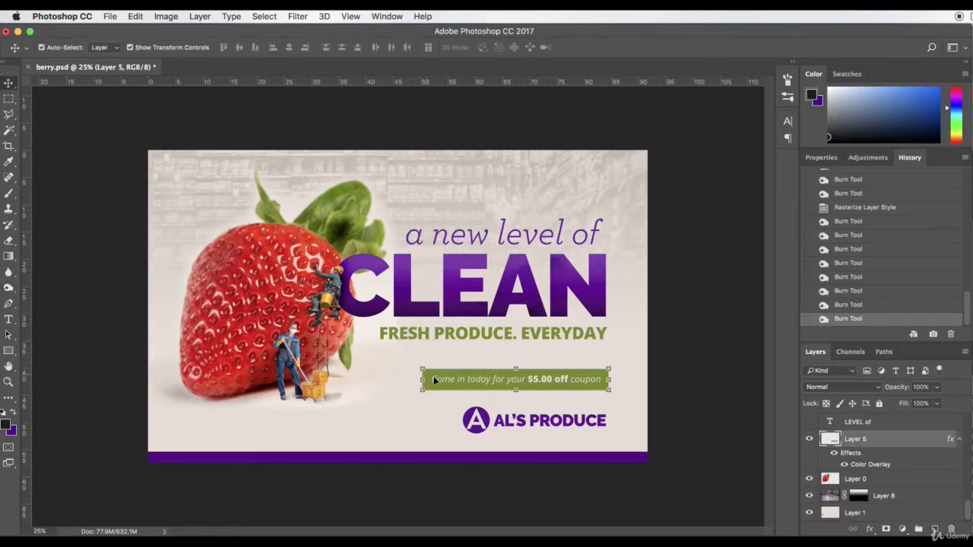
left_click_drag(470, 386, 468, 379)
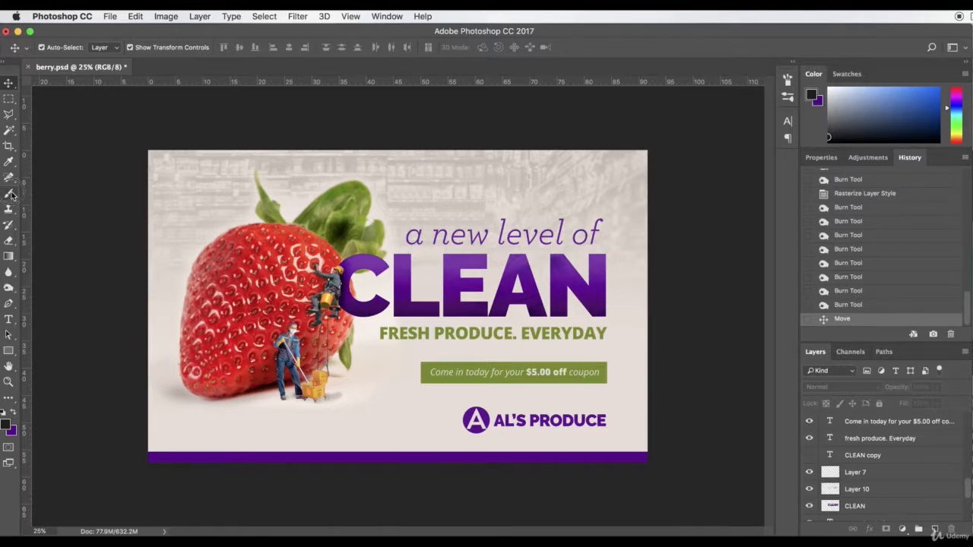
- Create a new layer and paint a soft black brush stroke along the coupon banner's lower edge
left_click(8, 193)
left_click(918, 527)
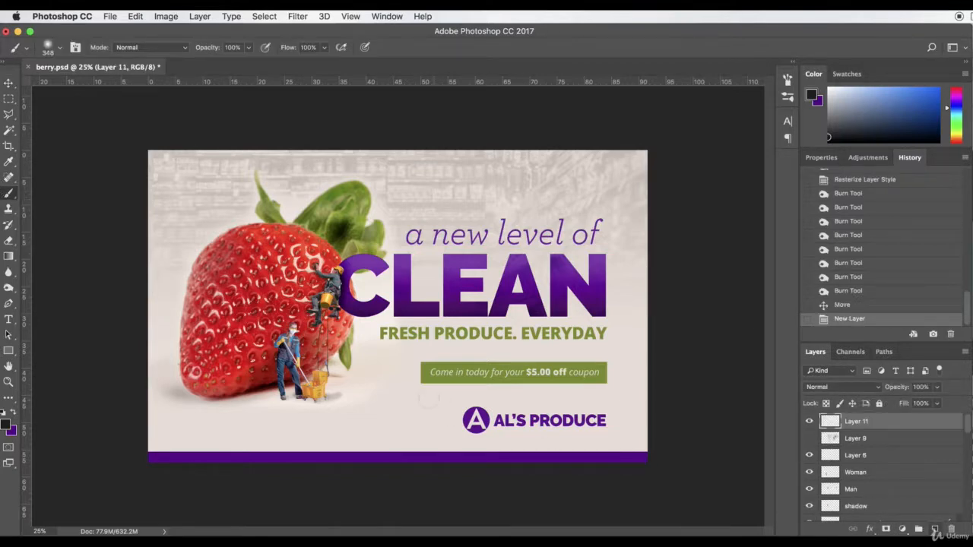
left_click_drag(421, 379, 613, 384)
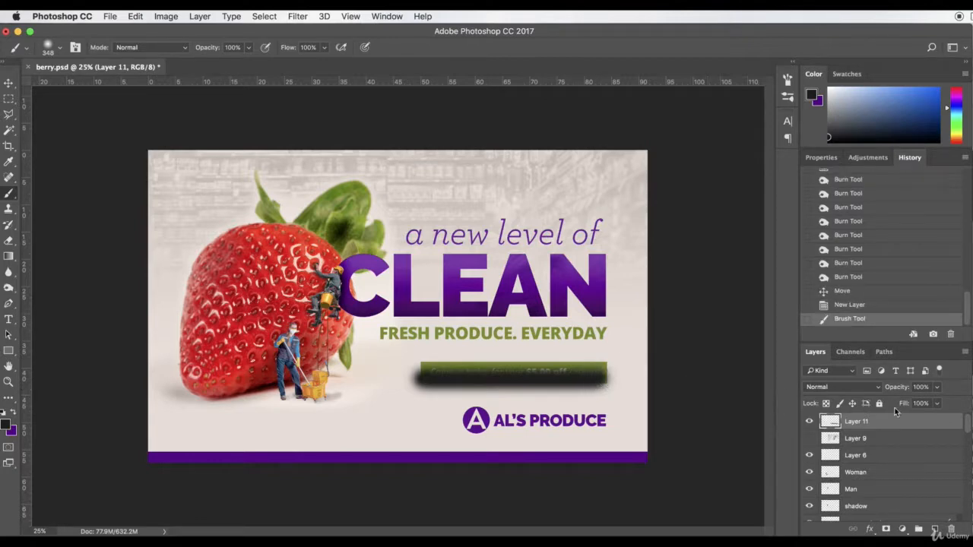
- Close the abstract backdrop image and move Layer 11 directly below the coupon banner's Layer 5 in the layer stack
scroll(908, 422, "down", 10)
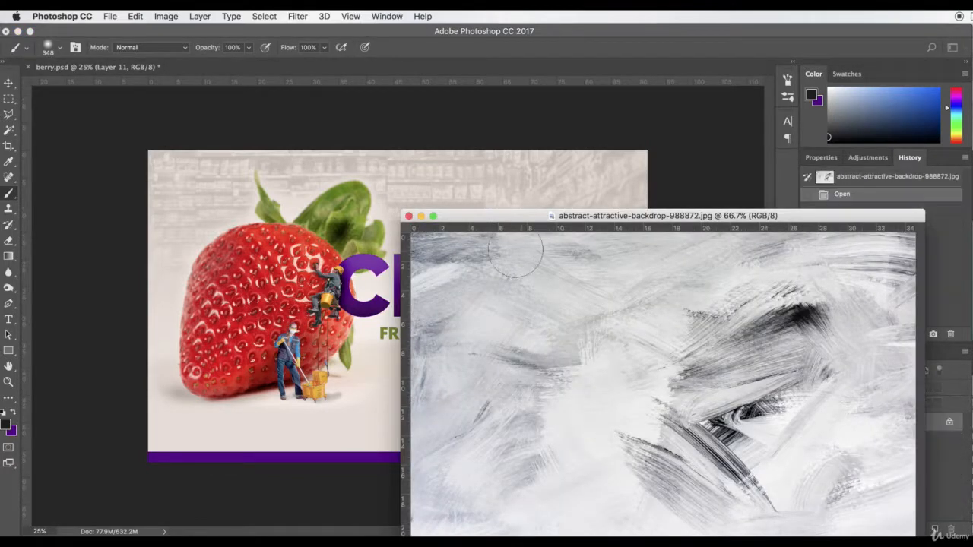
left_click(409, 215)
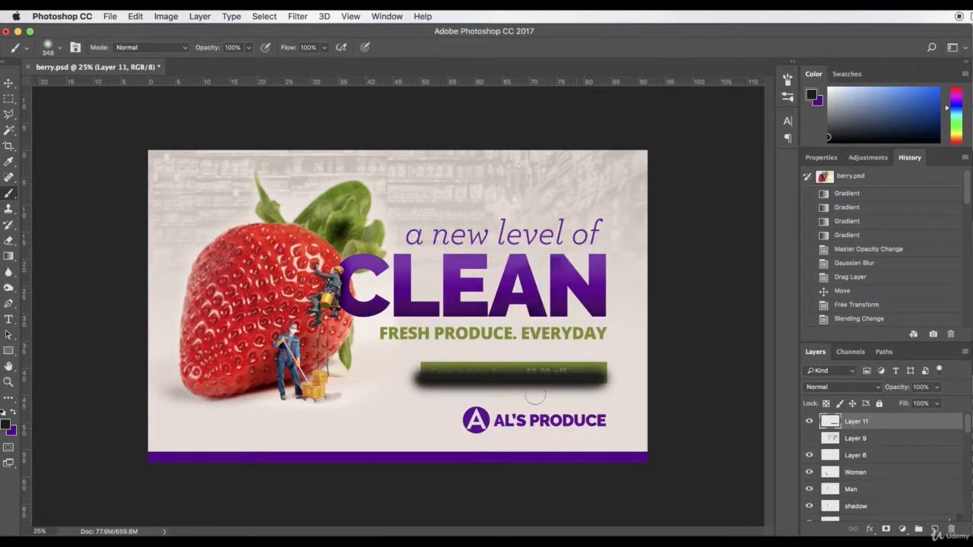
left_click(9, 82)
left_click_drag(897, 423, 334, 289)
left_click(711, 244)
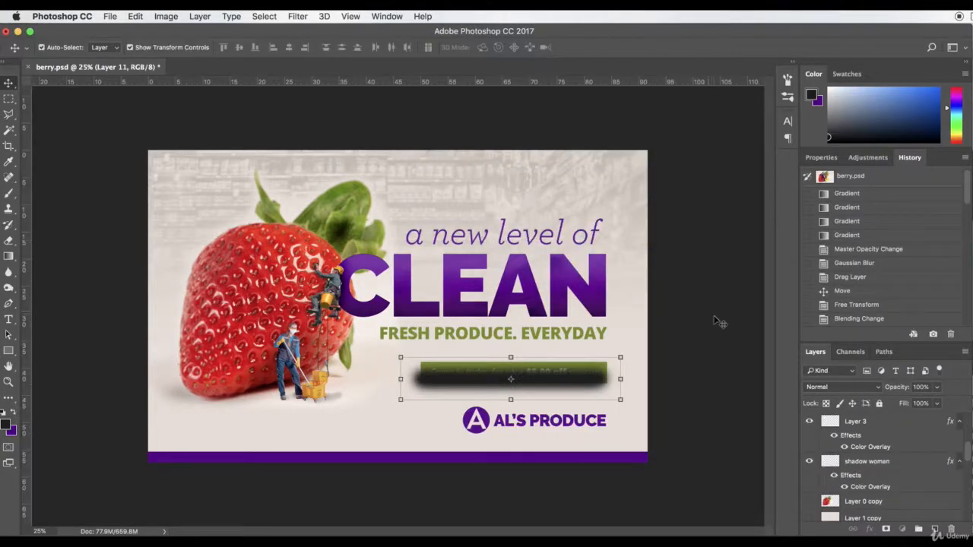
left_click_drag(872, 517, 869, 521)
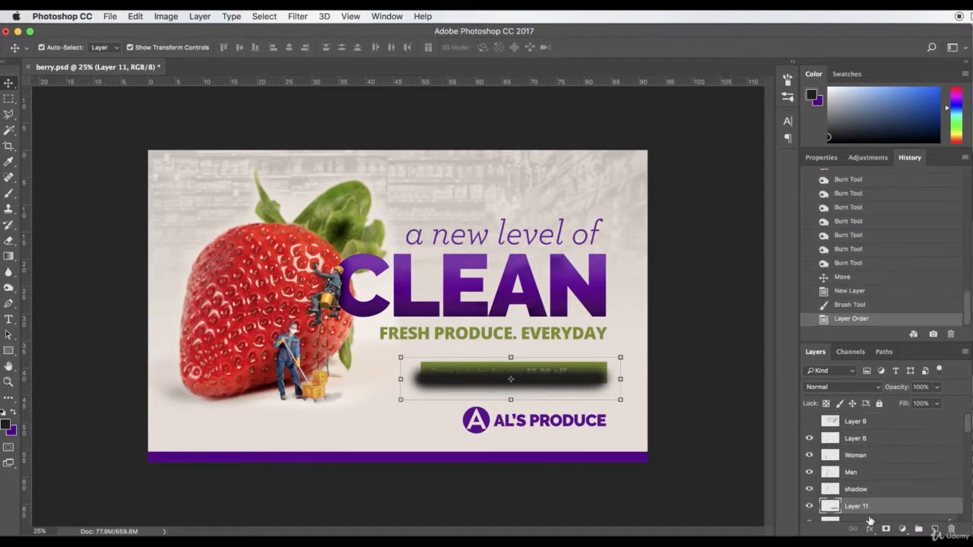
left_click_drag(894, 462, 858, 505)
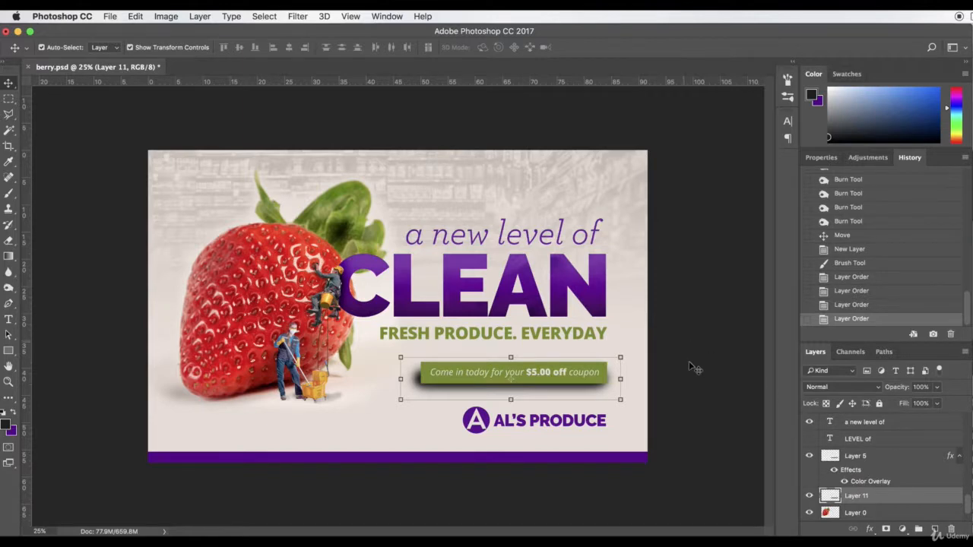
- Lower Layer 11's opacity to 16% and nudge the banner shadow slightly up and to the right
left_click(937, 387)
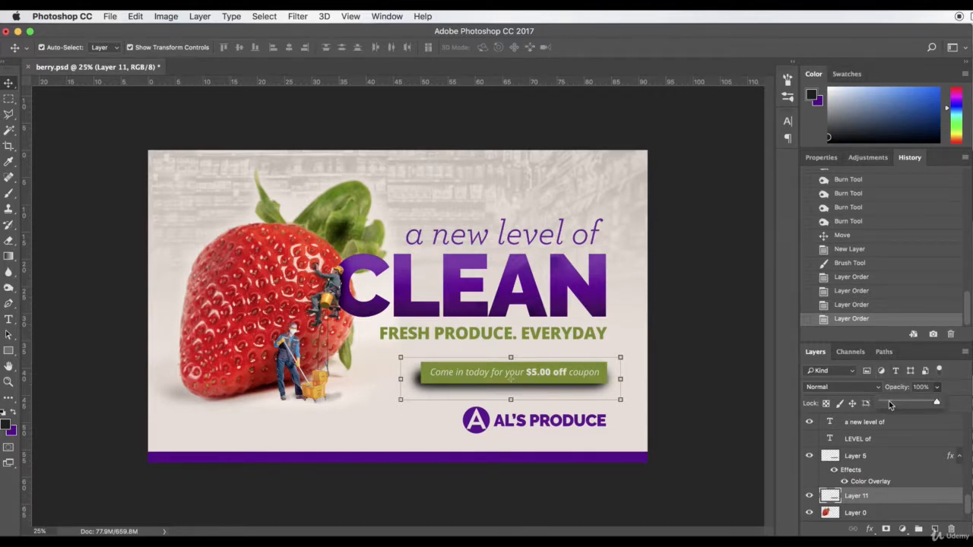
left_click_drag(888, 404, 890, 406)
left_click(728, 331)
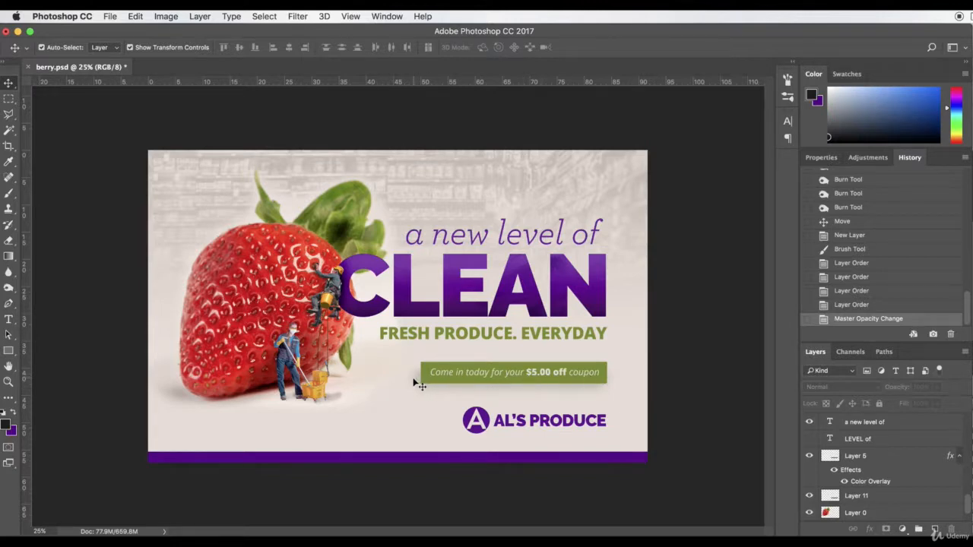
mouse_move(416, 384)
left_mouse_down()
mouse_move(401, 380)
mouse_move(418, 382)
left_mouse_up()
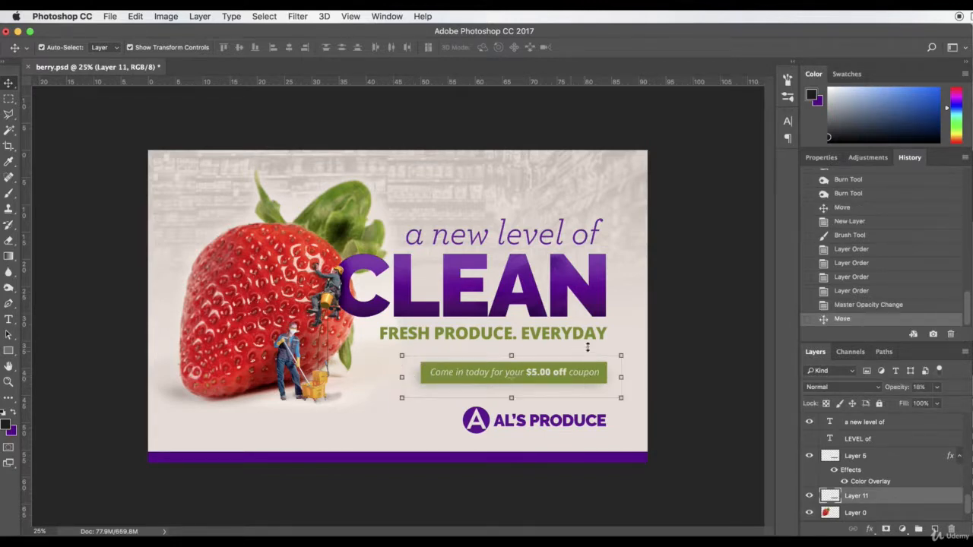
left_click(694, 348)
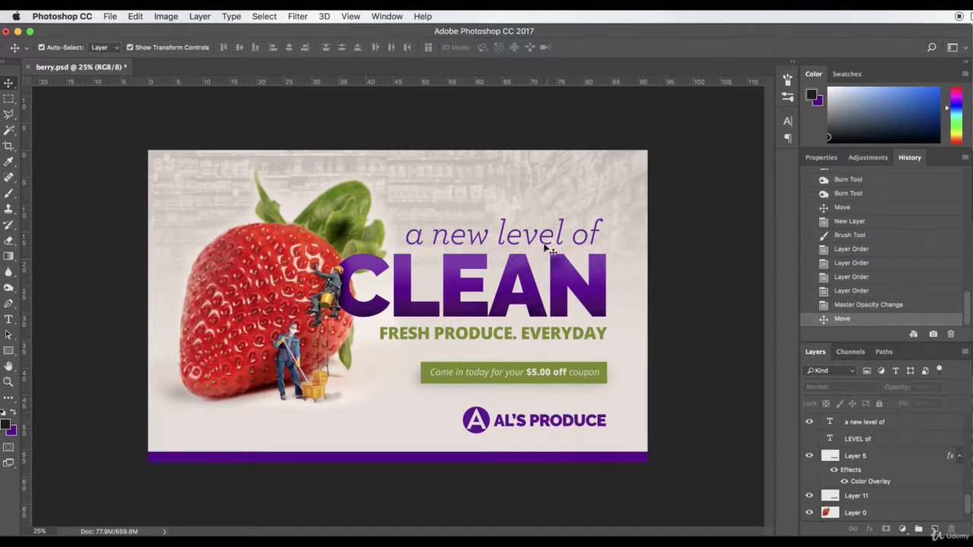
- Hide and show Layer 8 to compare the ad with and without the supermarket background
left_click(532, 180)
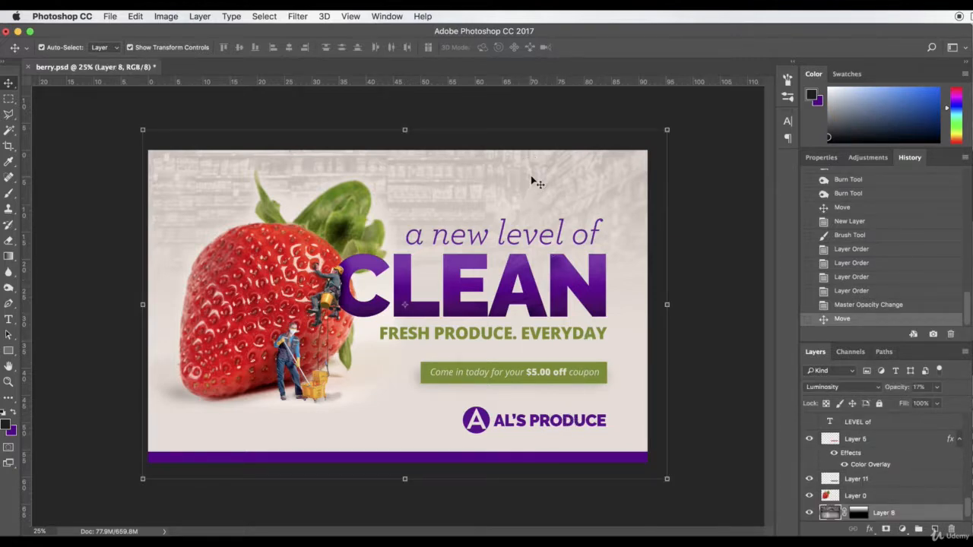
left_click(810, 513)
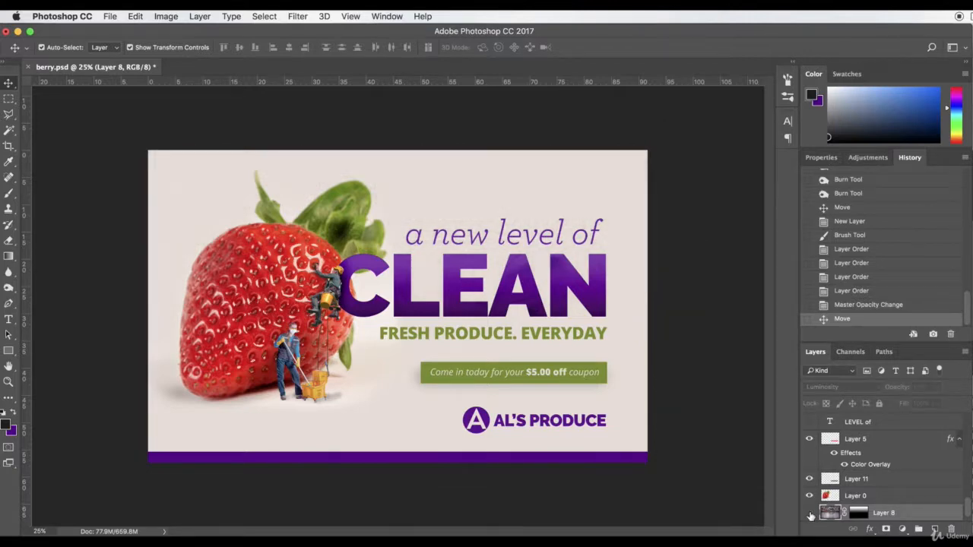
left_click(809, 515)
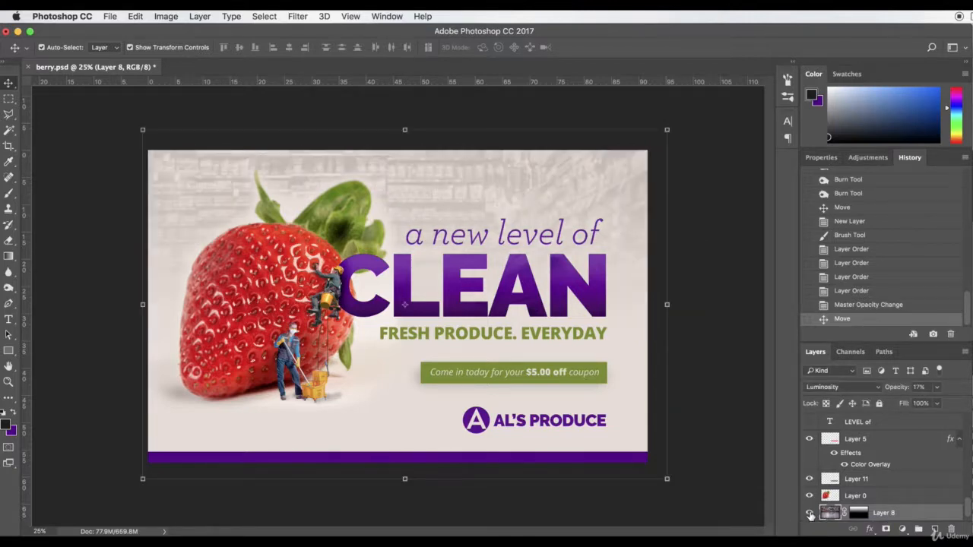